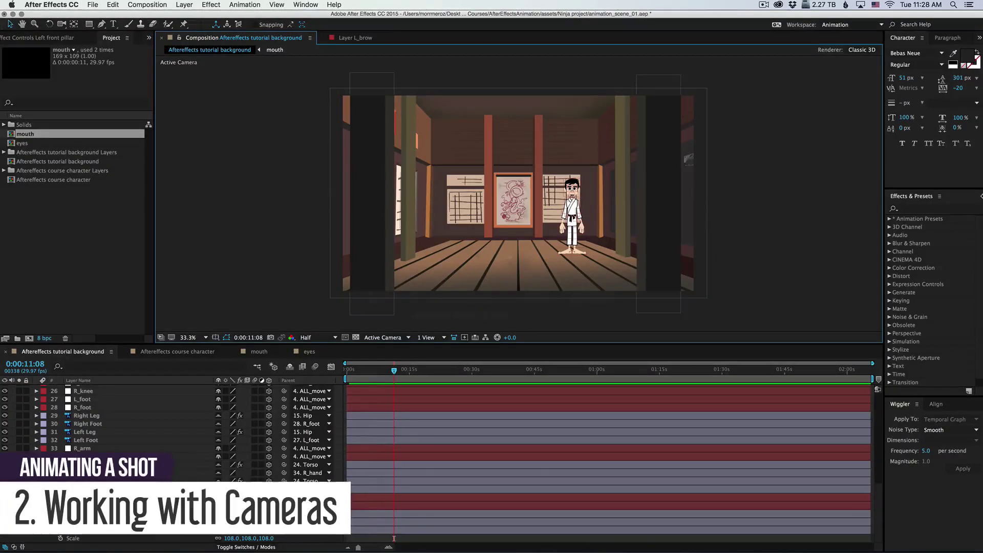
# Start a new camera layer, keeping the Two-Node Camera type and the name Camera 1
pyautogui.click(184, 4)
pyautogui.moveTo(191, 16)
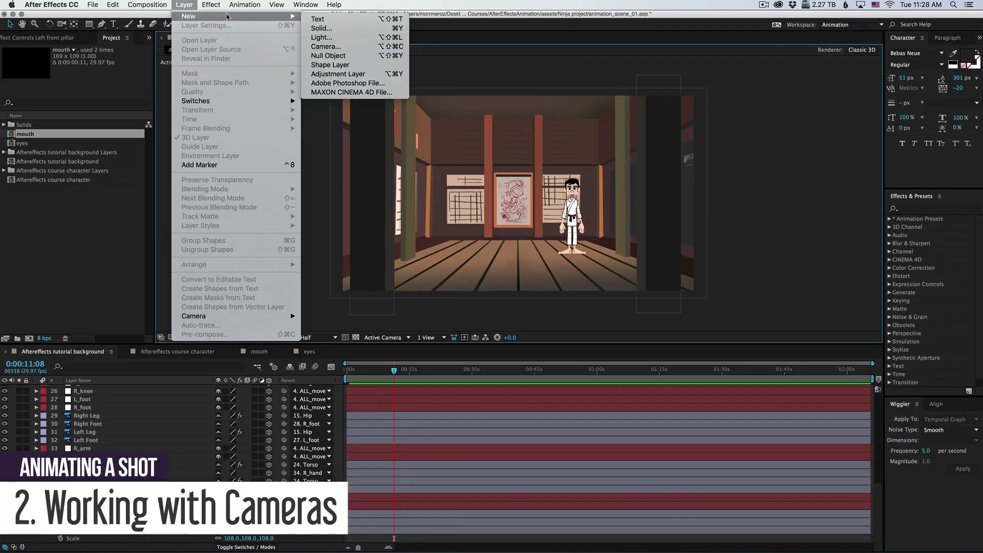
pyautogui.click(345, 47)
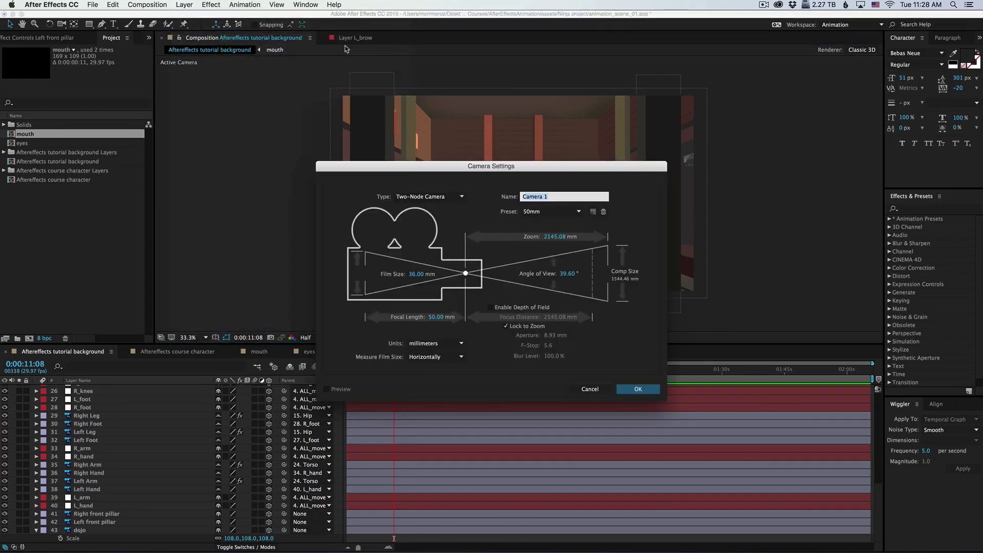
pyautogui.click(463, 197)
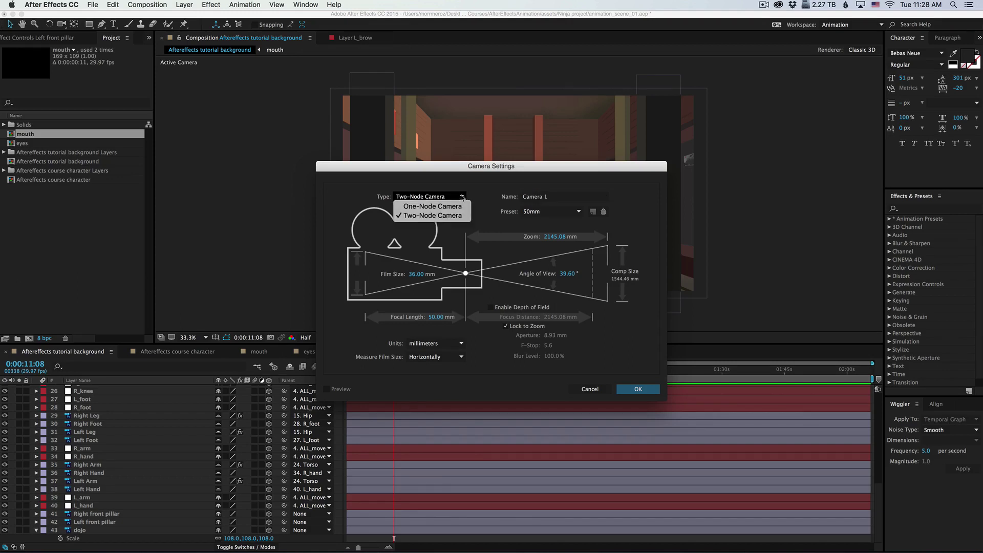
pyautogui.click(437, 220)
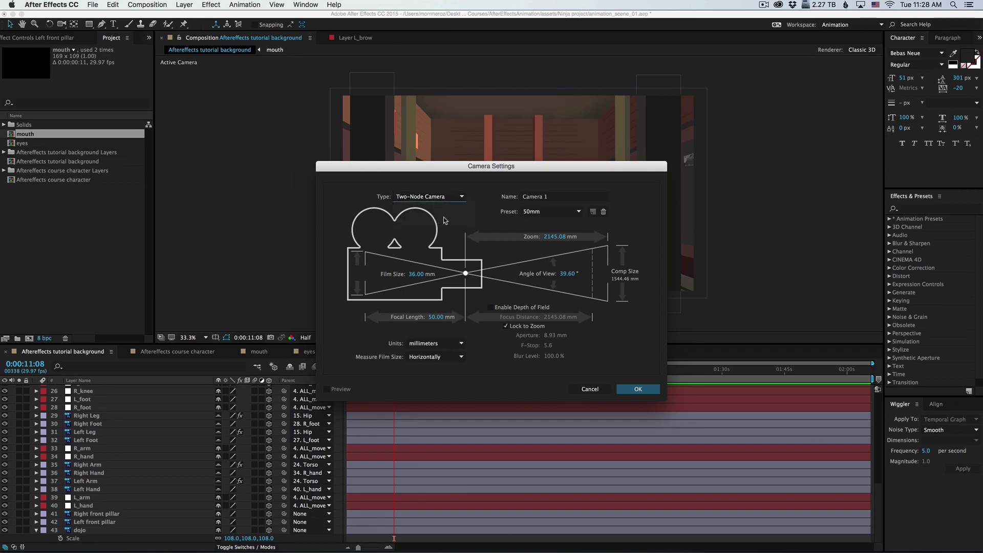
pyautogui.click(567, 196)
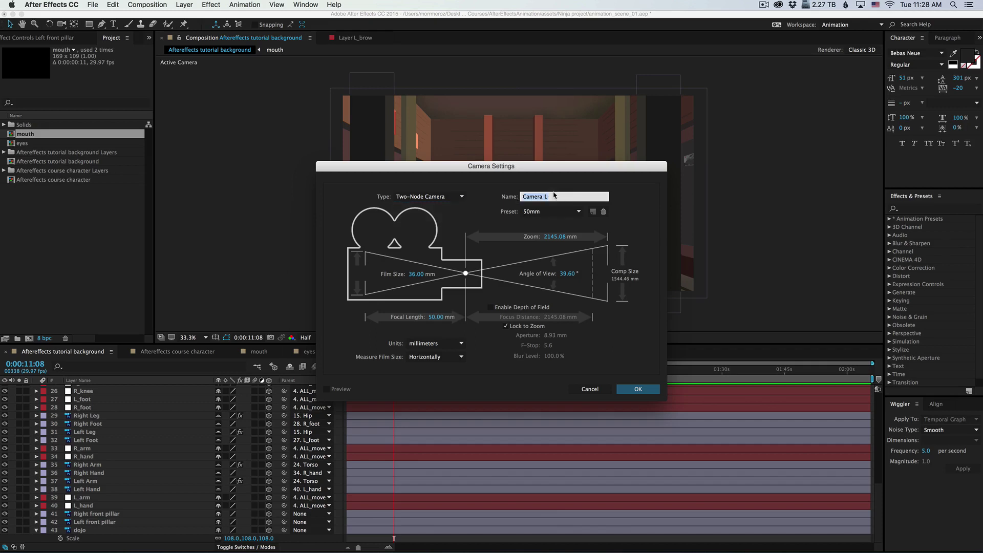
pyautogui.click(553, 196)
# Choose the 35mm lens preset with horizontal film size and create the camera
pyautogui.click(578, 211)
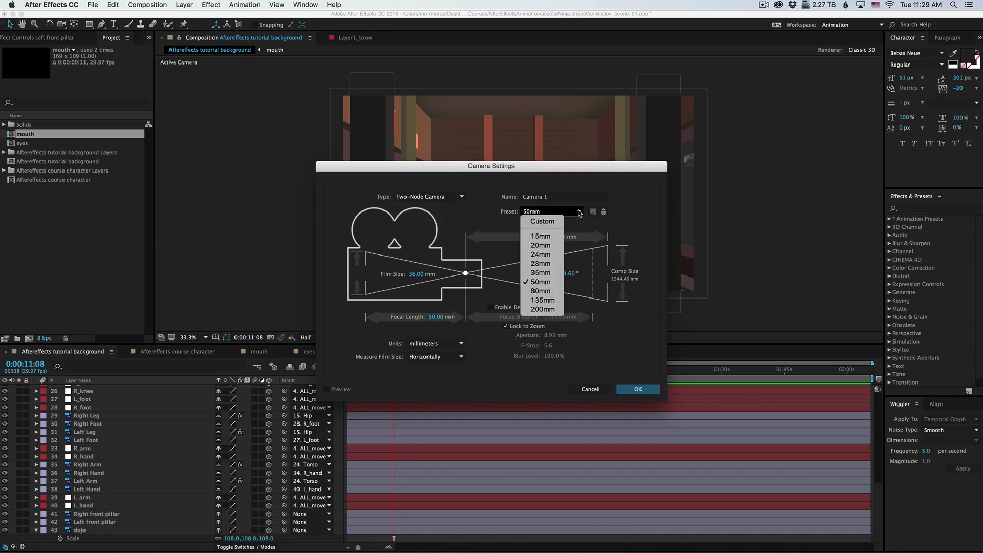
pyautogui.click(540, 273)
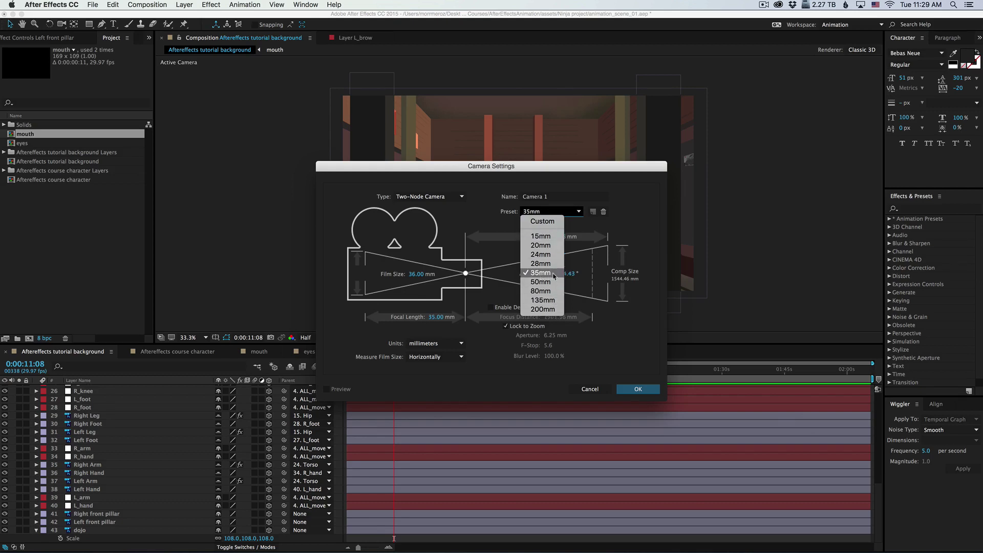
pyautogui.click(542, 273)
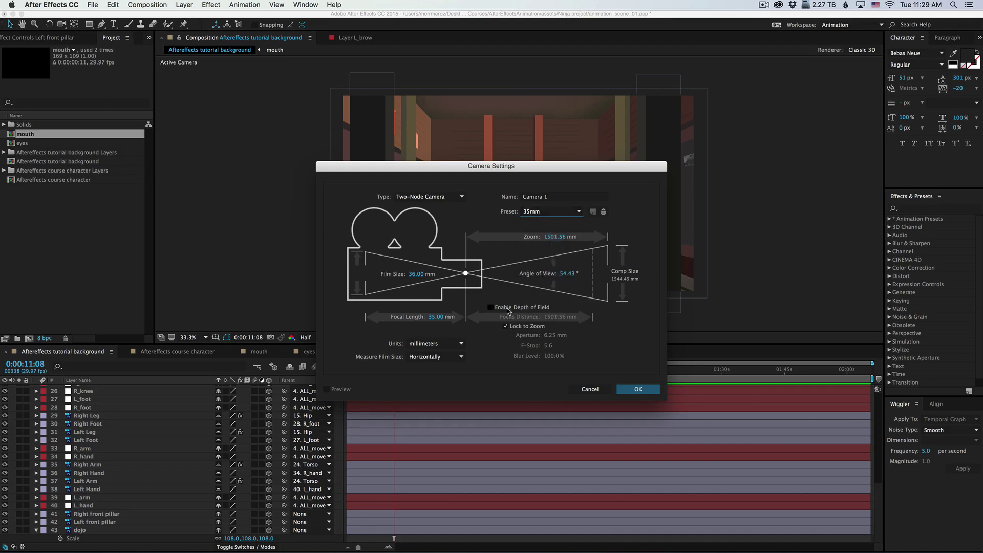
pyautogui.press('Tab')
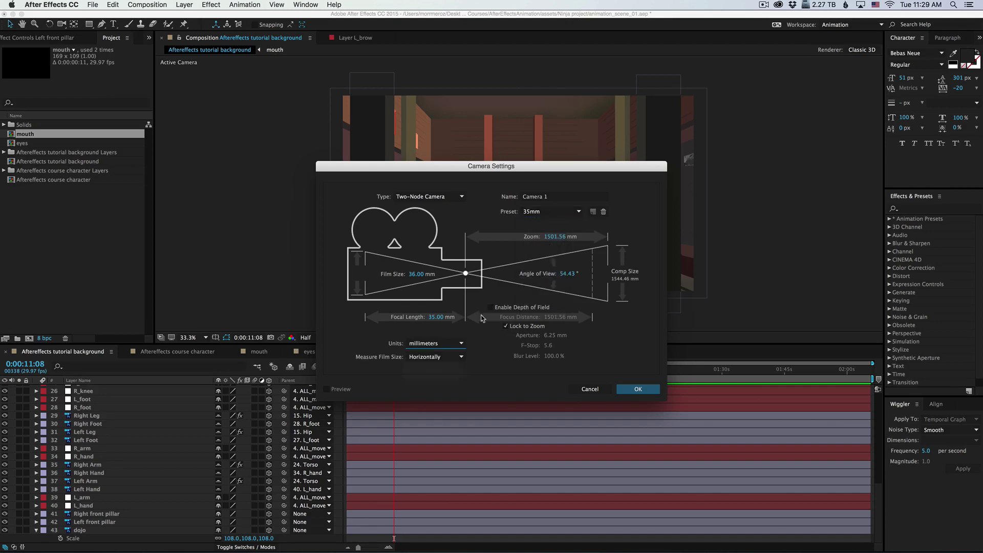
pyautogui.press('Tab')
pyautogui.click(462, 357)
pyautogui.click(462, 359)
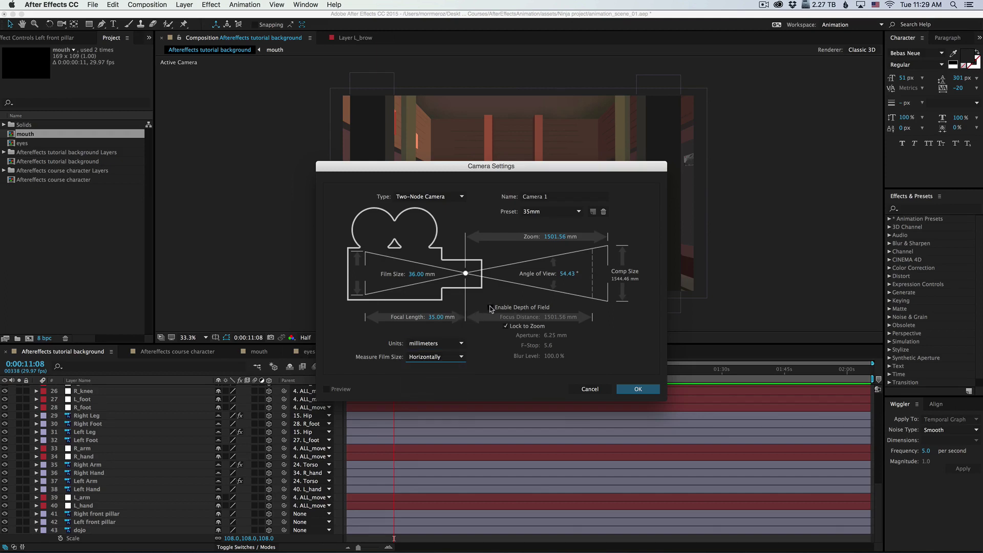
pyautogui.click(642, 390)
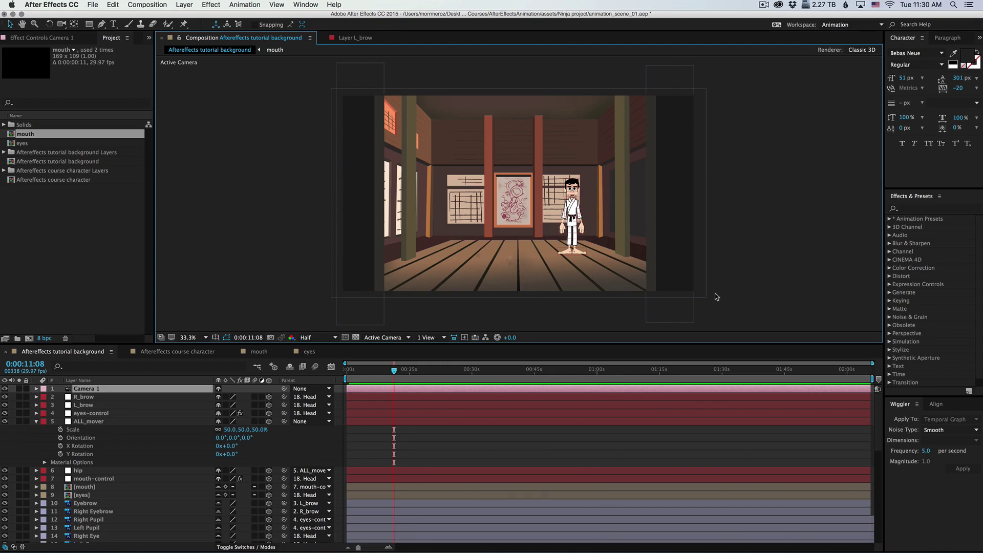
# Open Camera Settings for Camera 1 and drag the dialog aside to reveal the scene
pyautogui.click(430, 392)
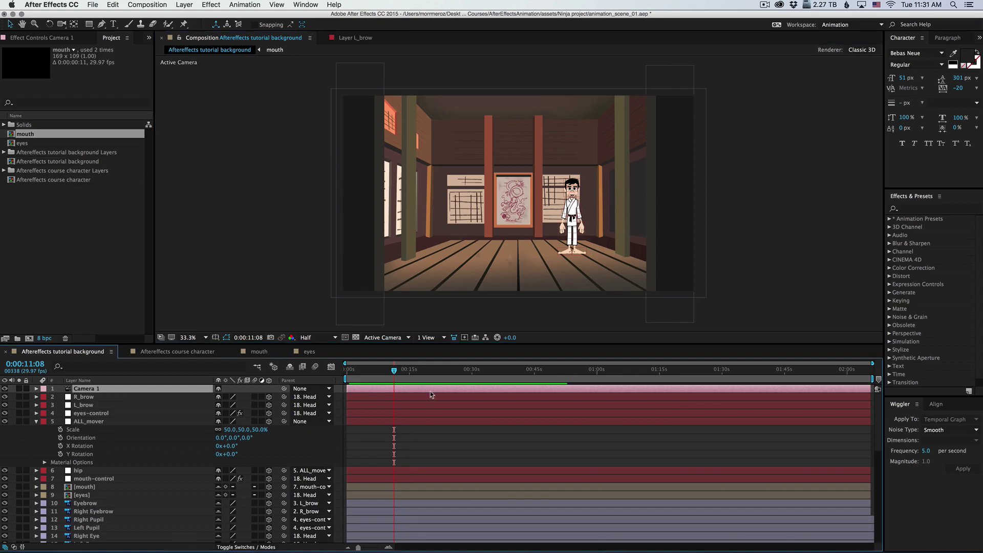
pyautogui.click(192, 4)
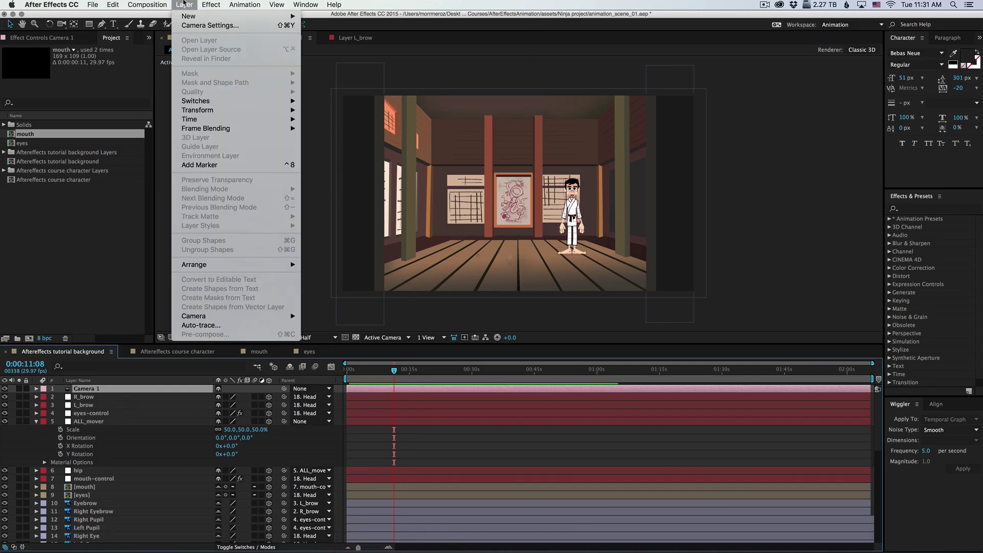
pyautogui.click(244, 29)
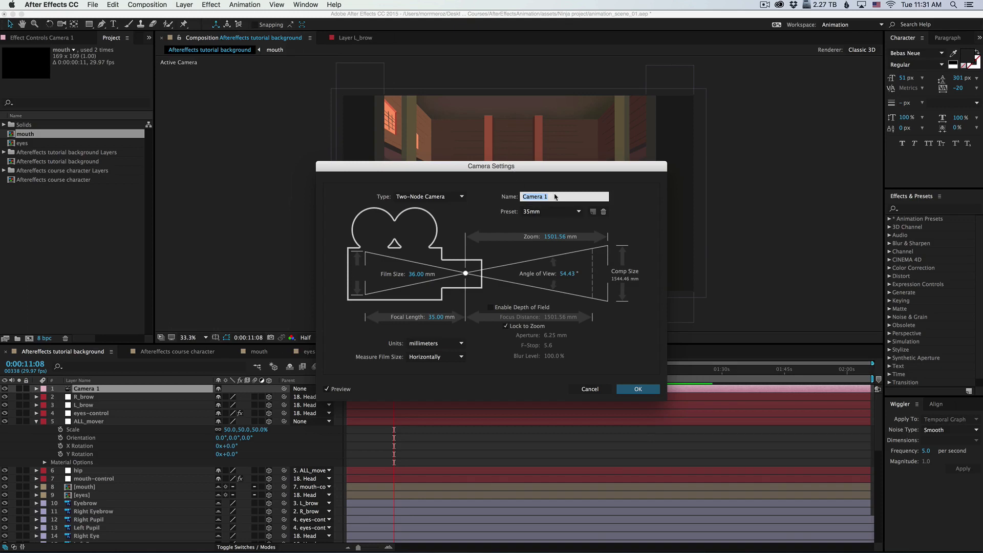
pyautogui.moveTo(569, 168); pyautogui.dragTo(540, 222)
# Preview the 50mm and 15mm lens presets, then return the preset to 35mm
pyautogui.click(543, 266)
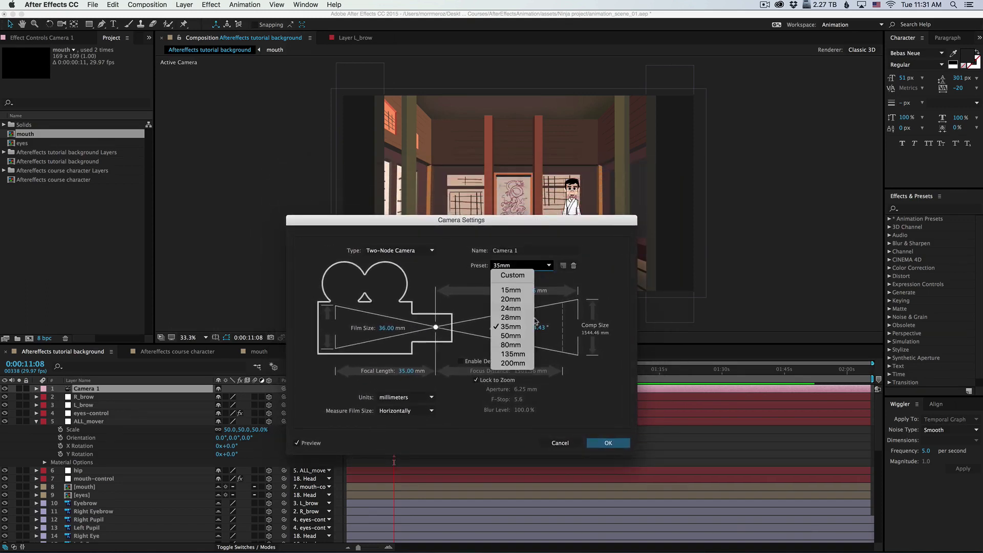
pyautogui.click(512, 336)
pyautogui.moveTo(593, 215); pyautogui.dragTo(634, 296)
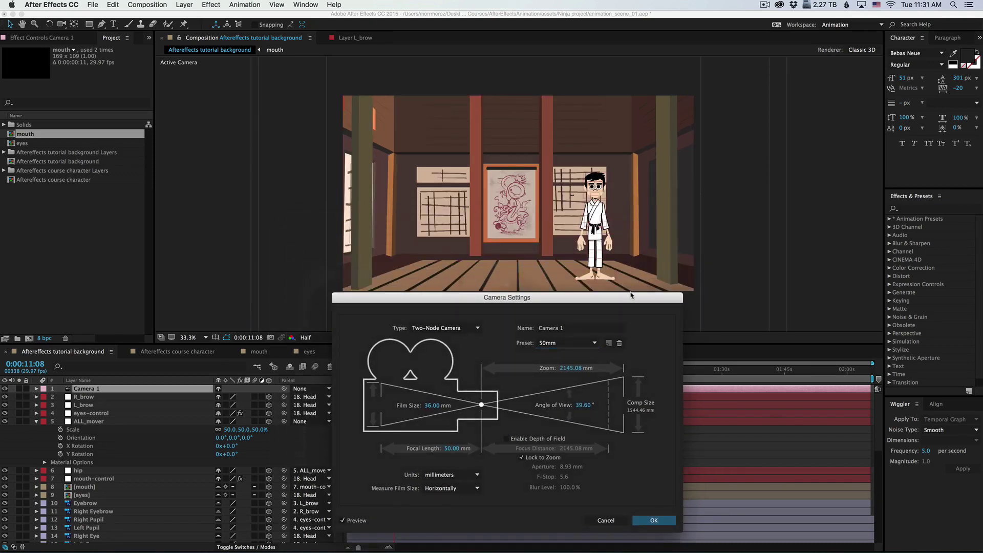
pyautogui.click(584, 343)
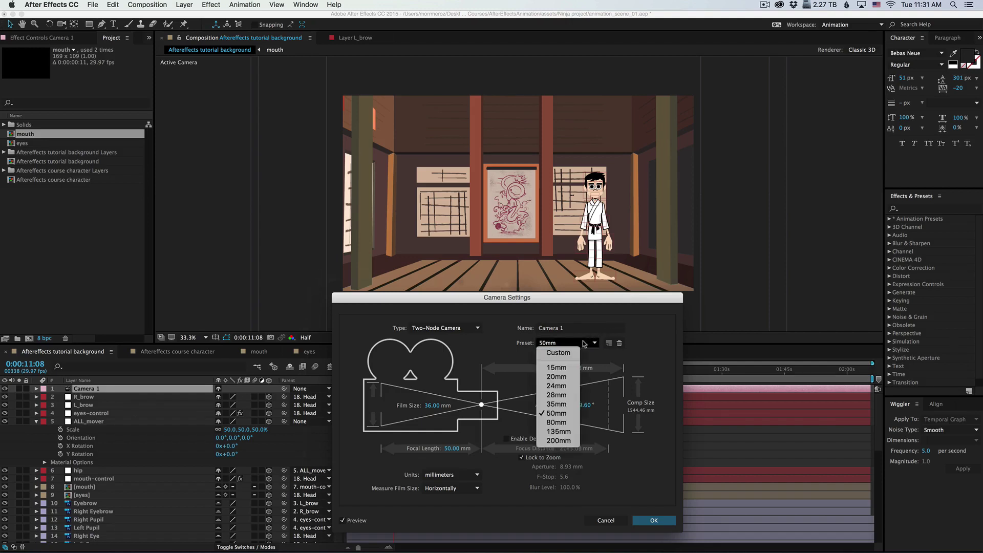
pyautogui.click(571, 366)
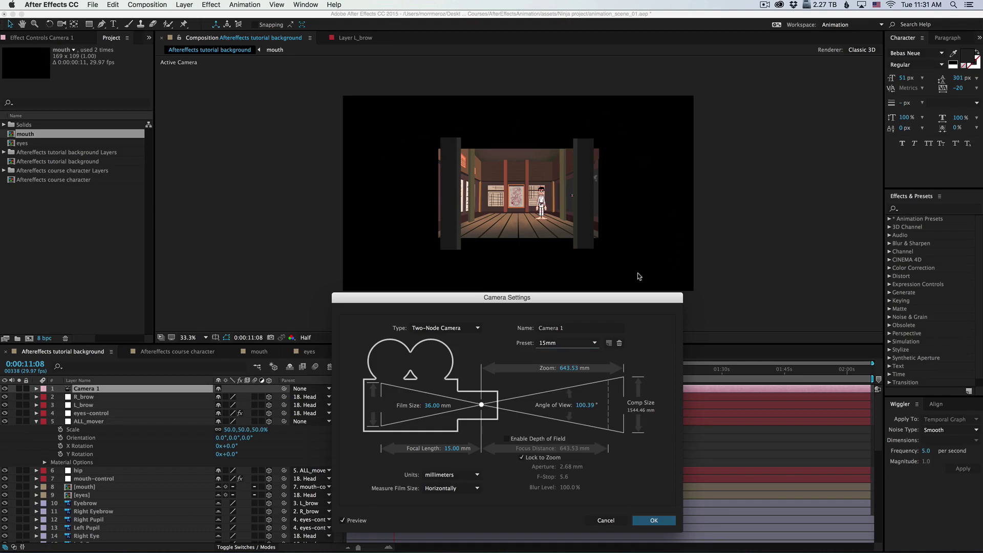
pyautogui.click(589, 343)
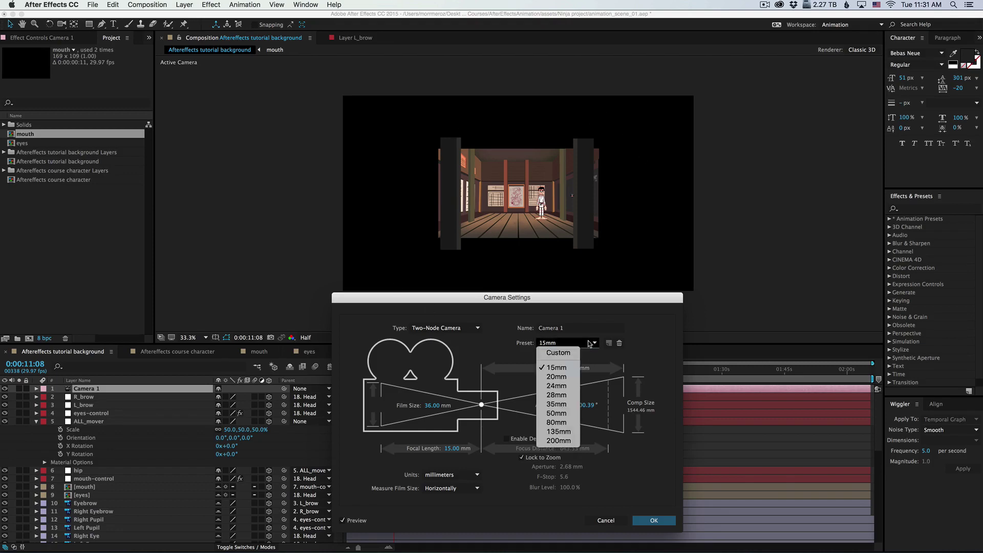
pyautogui.click(572, 405)
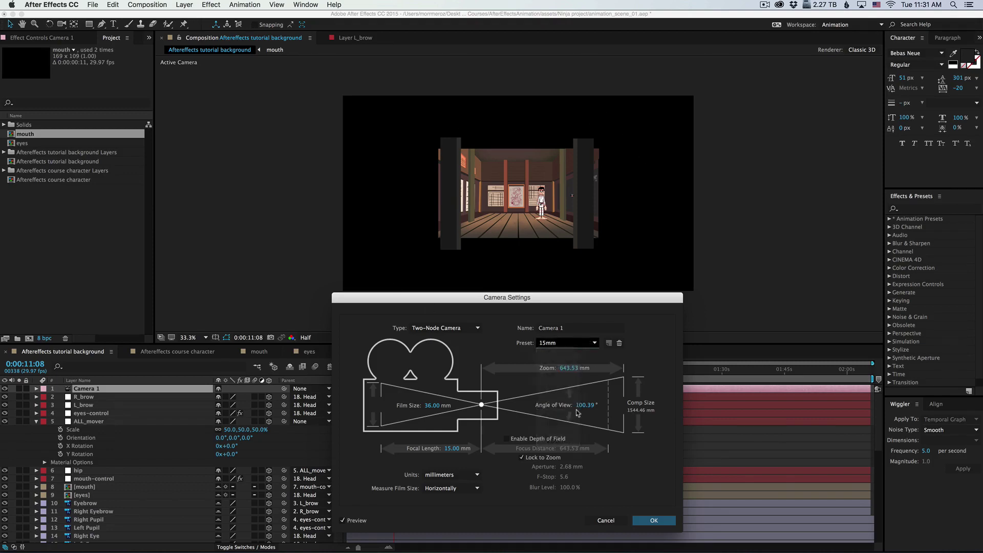
# Apply the 35mm settings, then shift the left pillar right and the right pillar left
pyautogui.click(646, 522)
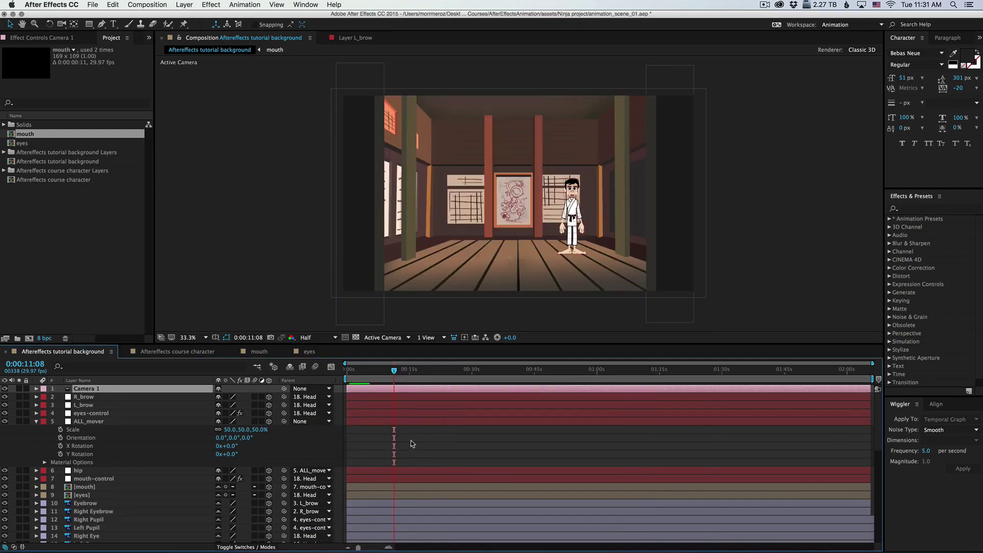
pyautogui.click(364, 322)
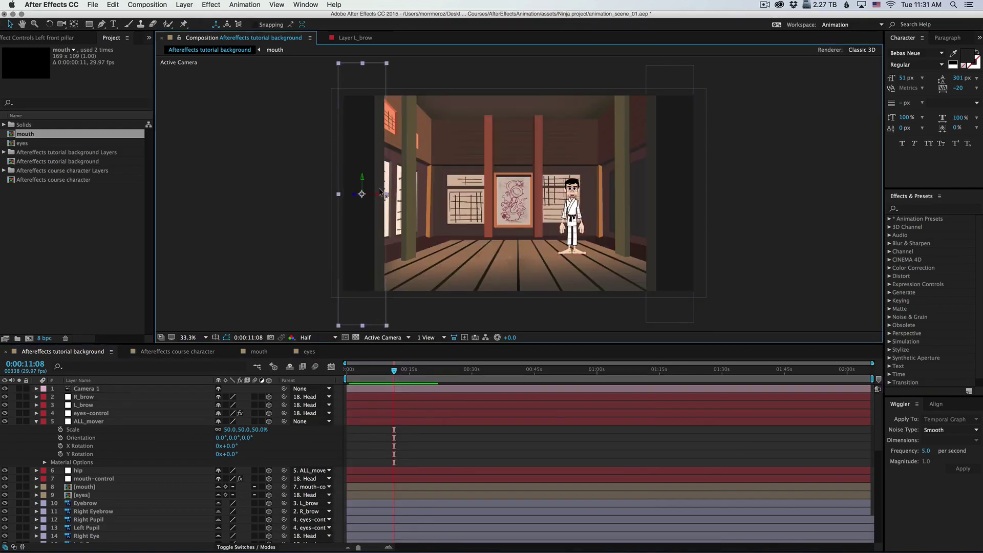
pyautogui.moveTo(382, 192); pyautogui.dragTo(390, 192)
pyautogui.click(693, 195)
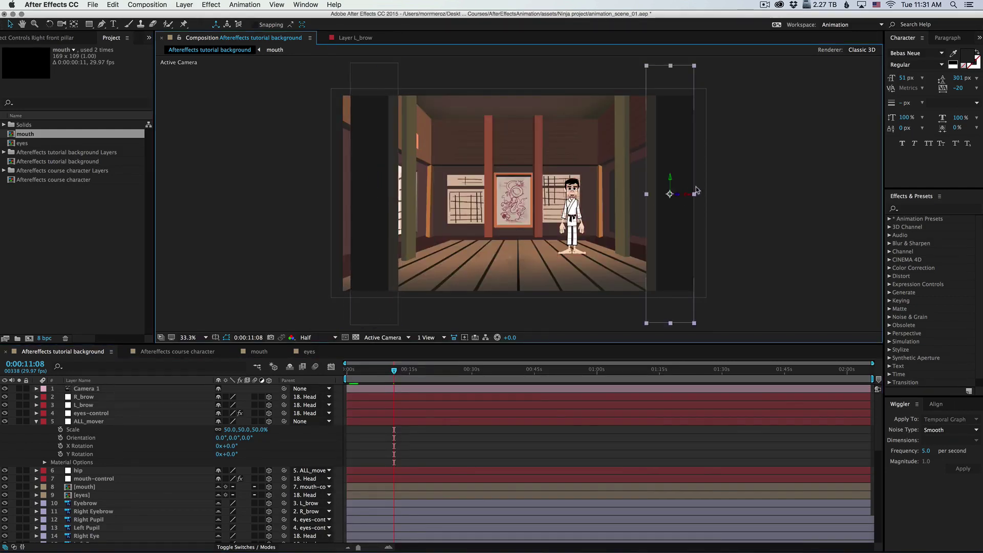
pyautogui.moveTo(695, 193); pyautogui.dragTo(683, 193)
pyautogui.click(765, 210)
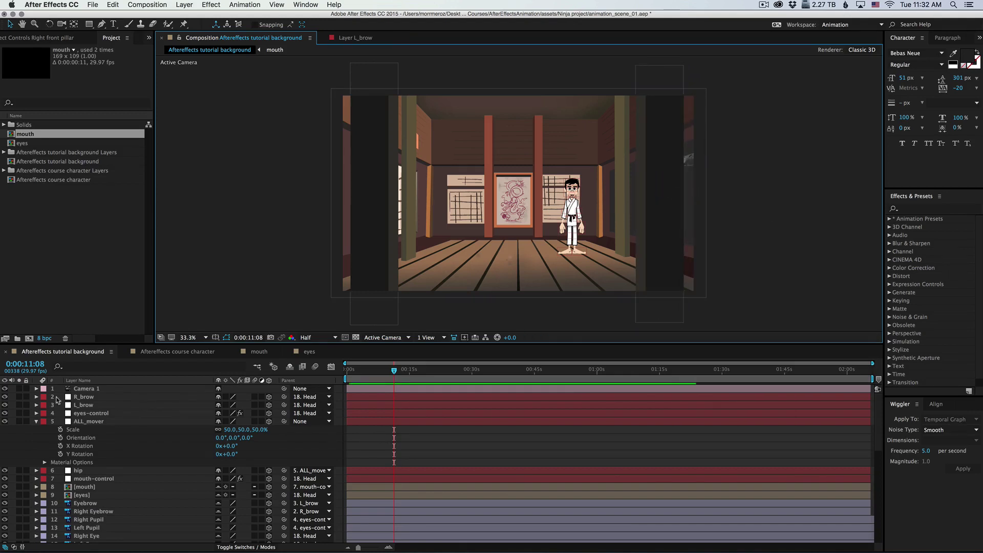
# Expand Camera 1's Transform, test several Position values, and undo back to X 2189
pyautogui.click(35, 389)
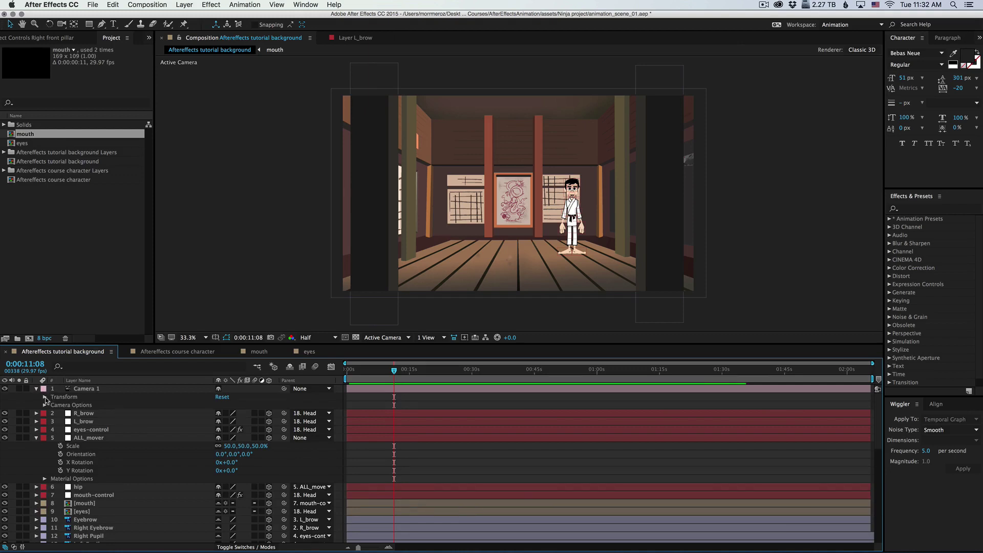
pyautogui.click(45, 397)
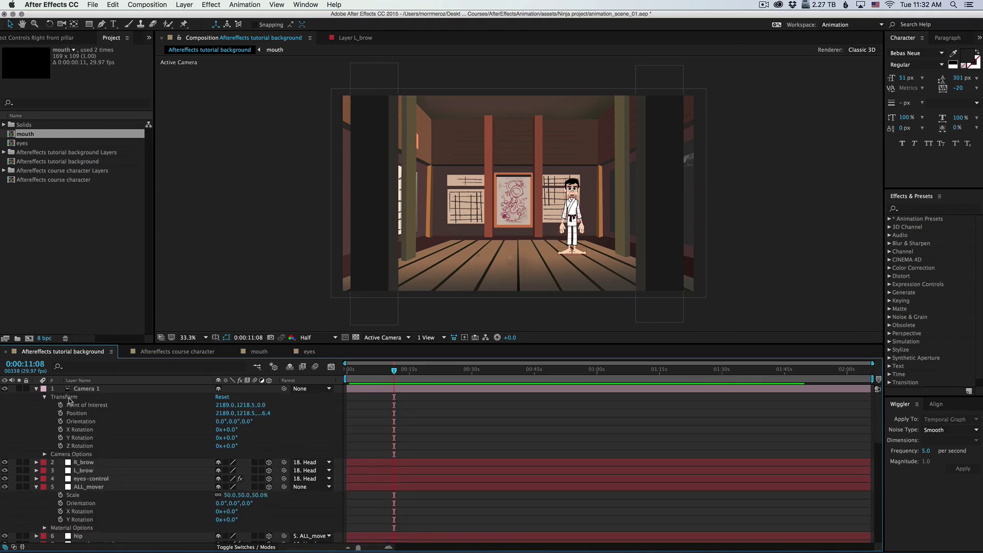
pyautogui.moveTo(224, 413); pyautogui.dragTo(205, 407)
pyautogui.click(153, 389)
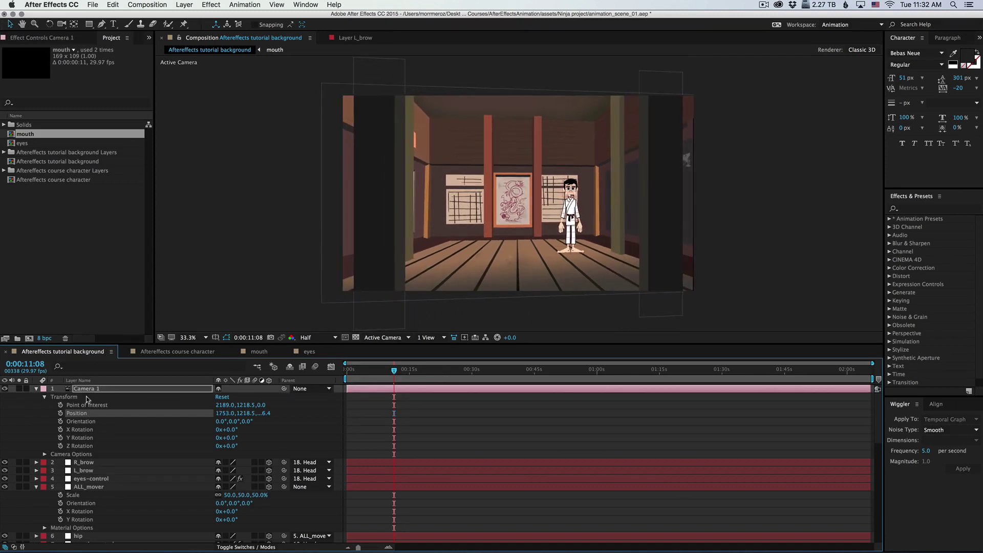
pyautogui.press('super+z')
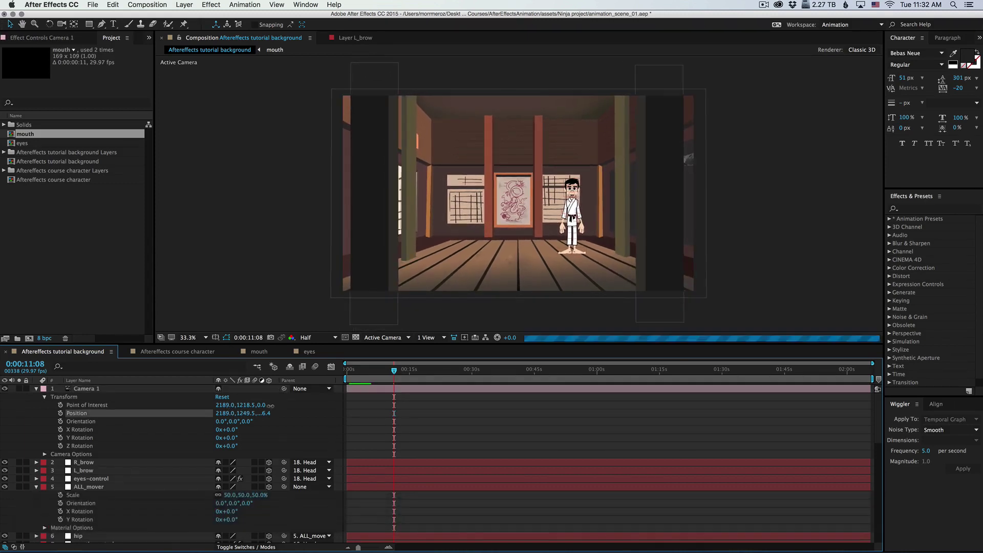
pyautogui.moveTo(243, 413); pyautogui.dragTo(60, 421)
pyautogui.press('super+z')
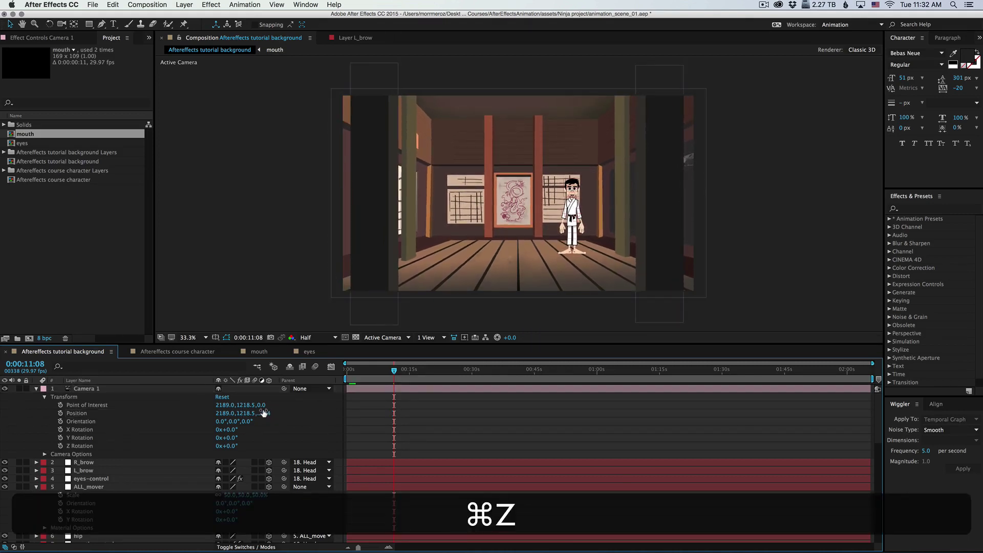
pyautogui.moveTo(262, 413); pyautogui.dragTo(231, 411)
pyautogui.press('super+z')
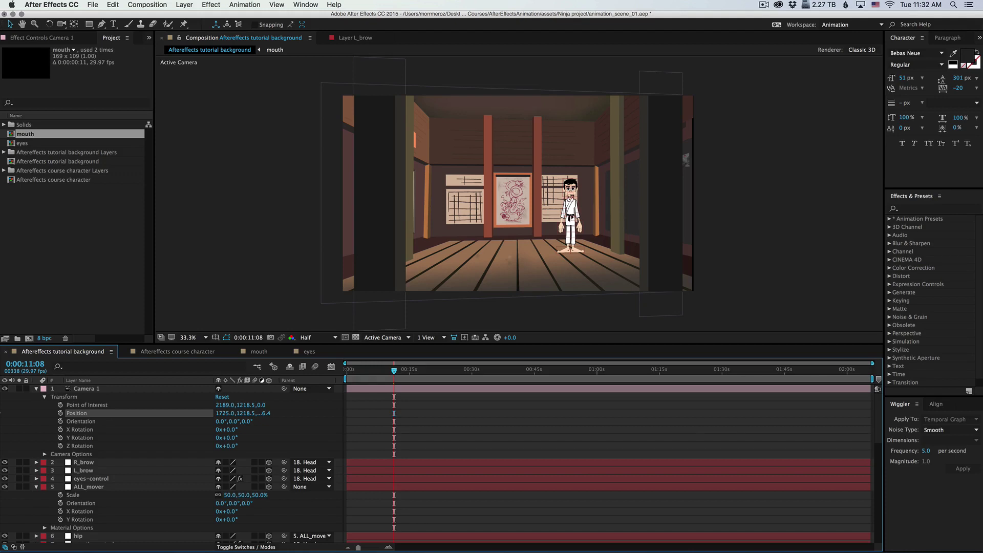
pyautogui.press('super+z')
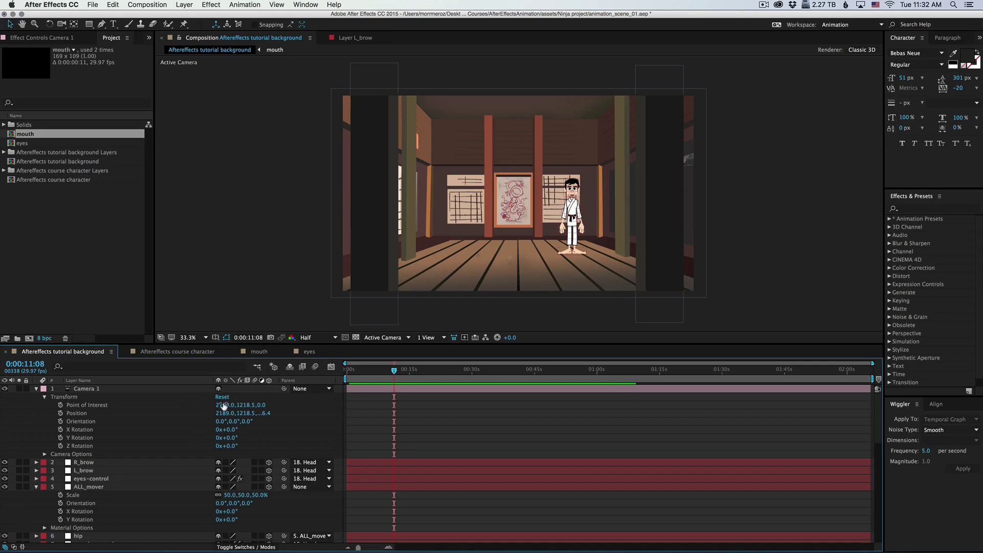
pyautogui.moveTo(221, 405); pyautogui.dragTo(381, 413)
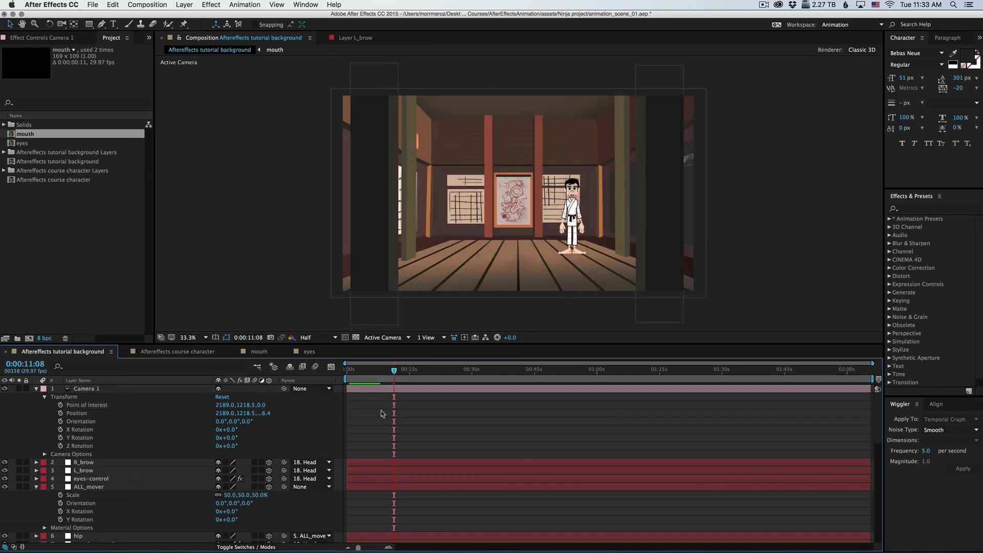
pyautogui.moveTo(221, 413); pyautogui.dragTo(357, 402)
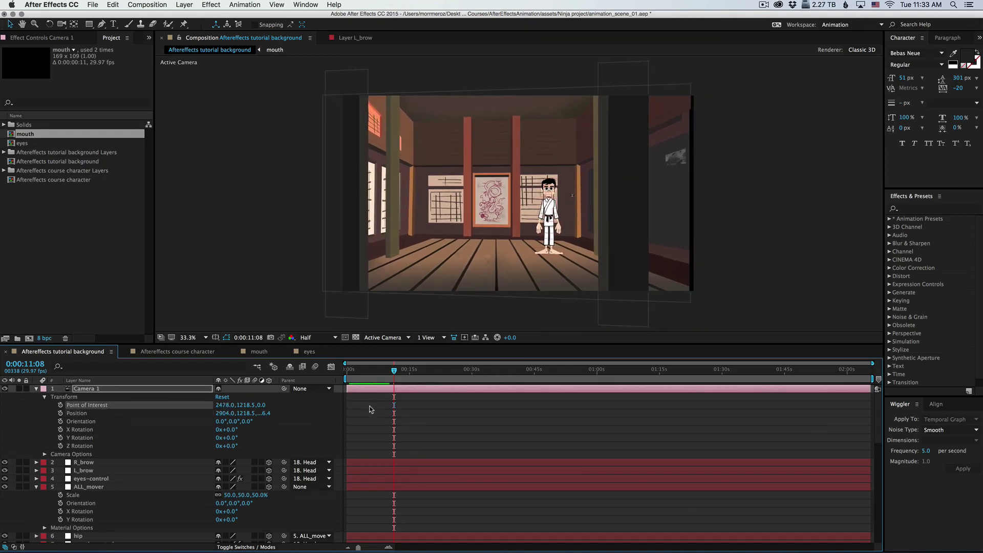
pyautogui.press('super+z')
pyautogui.press('super+z')
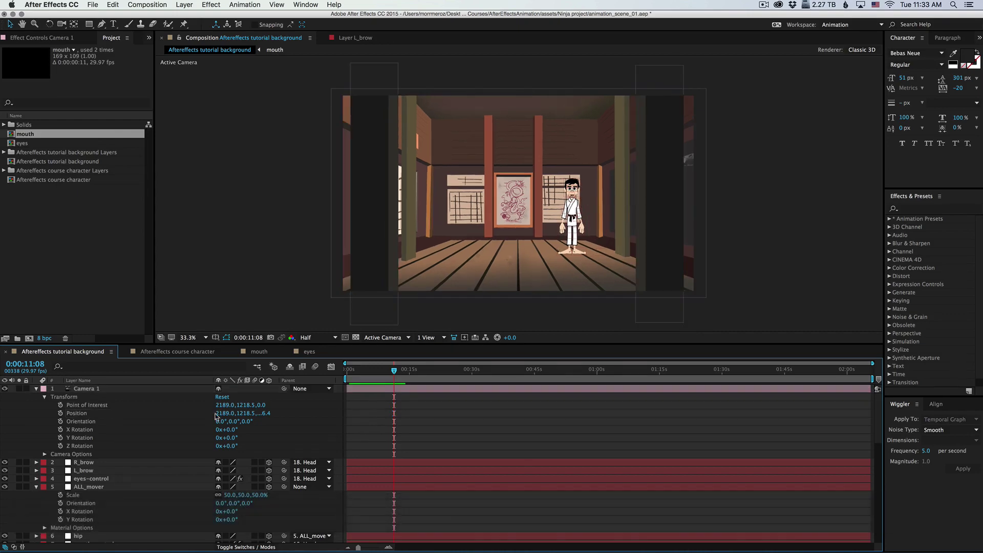
pyautogui.moveTo(216, 418)
pyautogui.mouseDown()
pyautogui.moveTo(229, 426)
pyautogui.moveTo(217, 427)
pyautogui.moveTo(253, 420)
pyautogui.moveTo(228, 421)
pyautogui.moveTo(231, 431)
pyautogui.mouseUp()
pyautogui.press('super+z')
pyautogui.press('super+z')
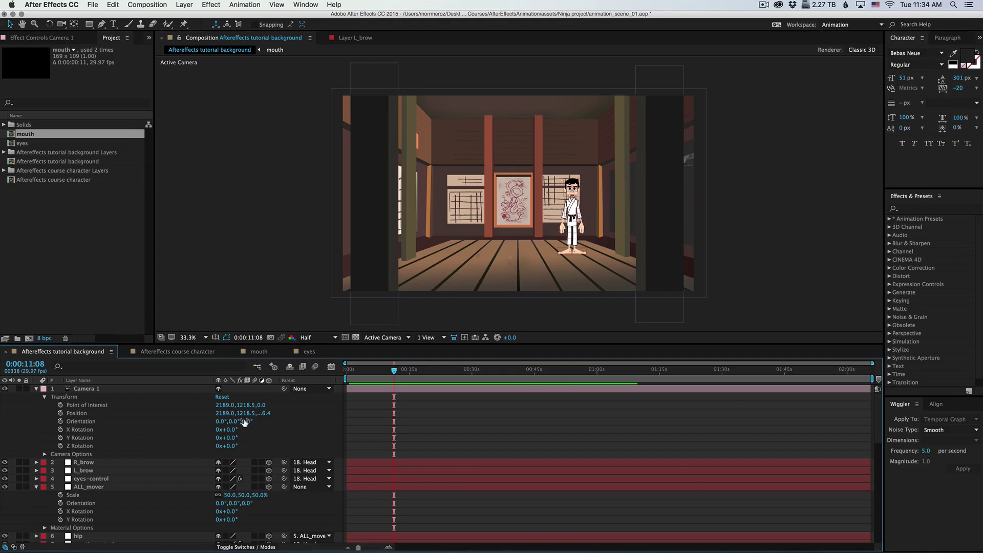
pyautogui.click(93, 399)
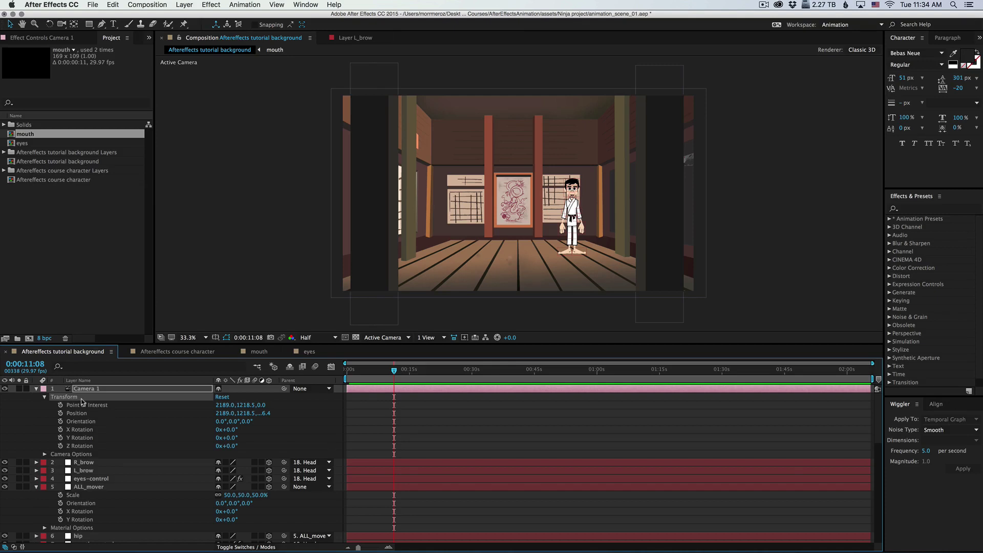
# Swap Camera 1's Transform for Camera Options, testing a zoom change and undoing it
pyautogui.click(44, 397)
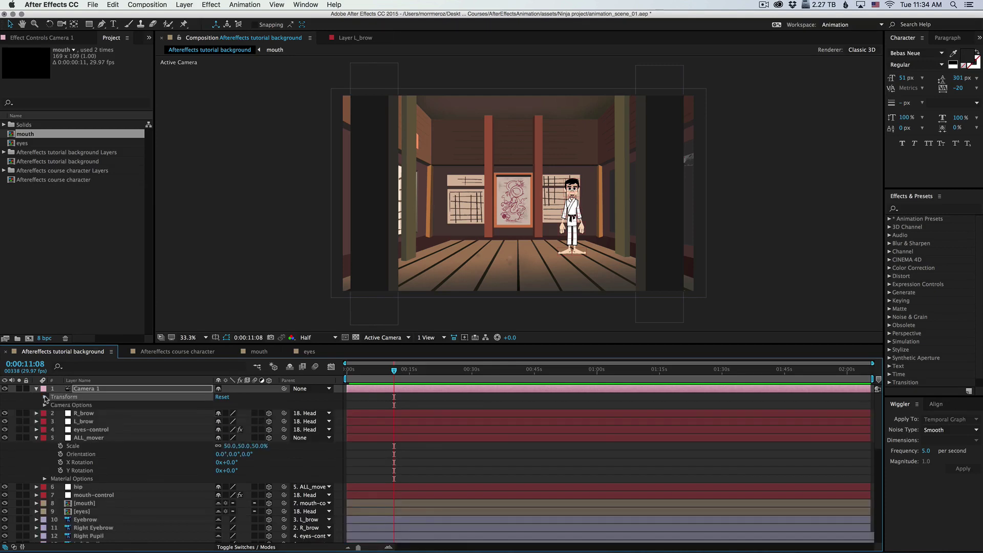
pyautogui.click(44, 405)
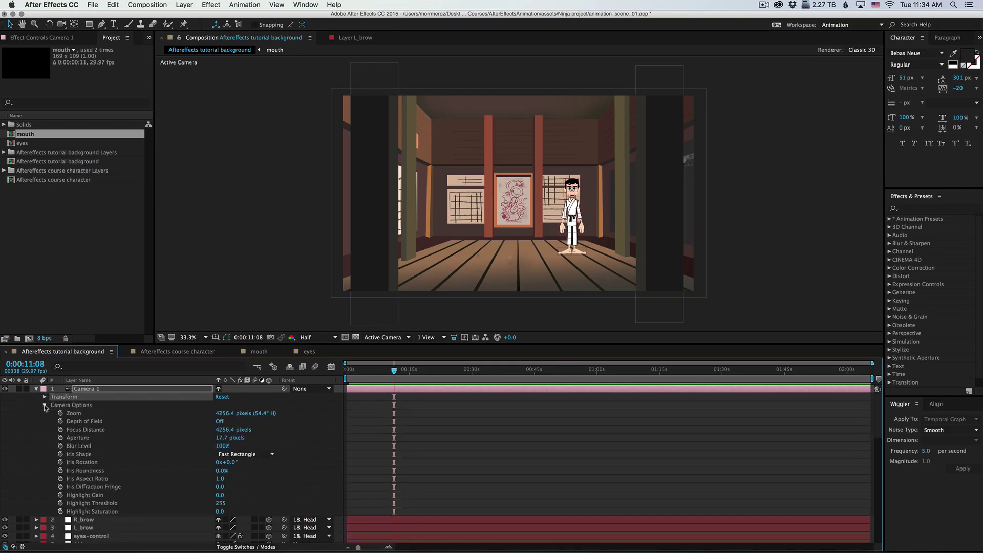
pyautogui.moveTo(221, 412); pyautogui.dragTo(169, 412)
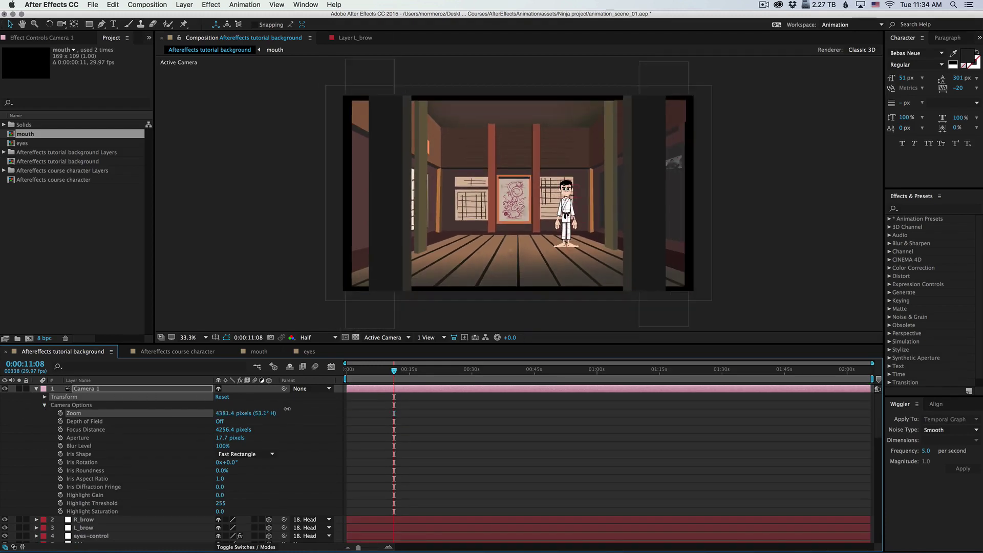
pyautogui.press('super+z')
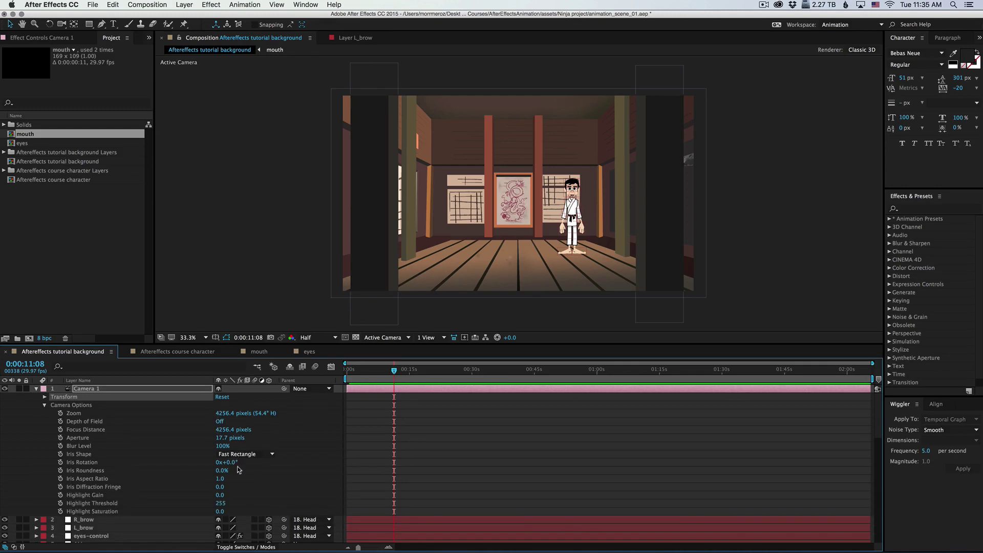
# Turn Depth of Field on with Focus Distance 3444.4 and Aperture 180.7 pixels
pyautogui.click(234, 422)
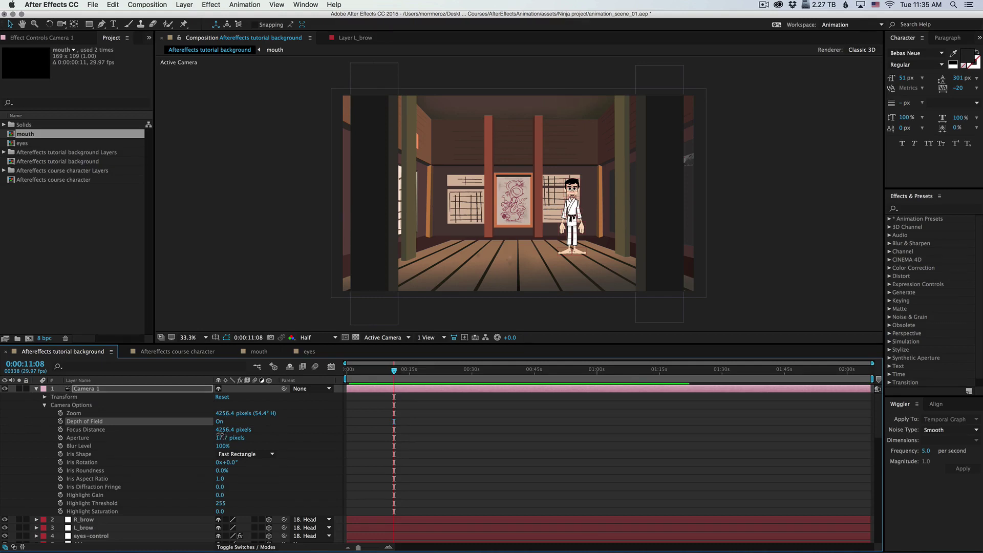
pyautogui.moveTo(220, 436); pyautogui.dragTo(252, 434)
pyautogui.click(153, 430)
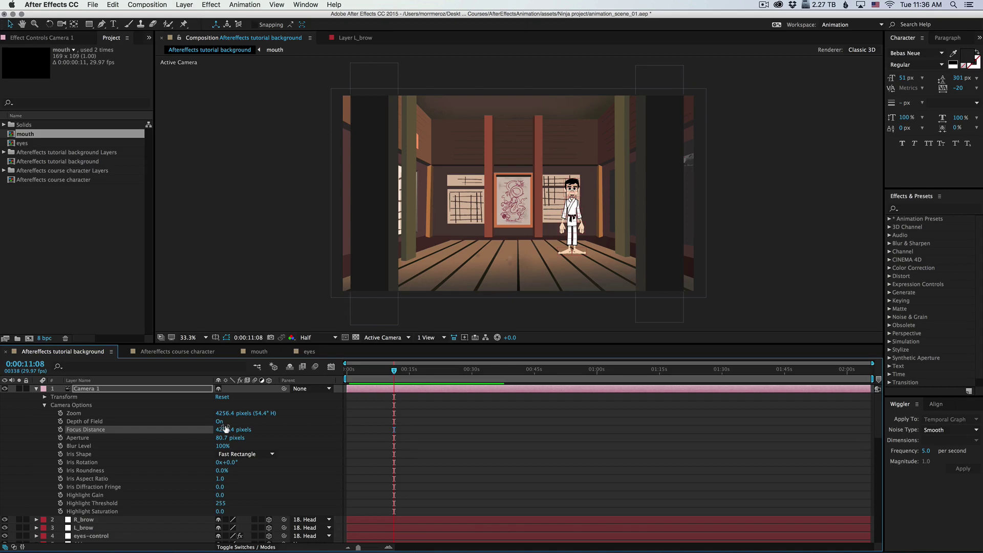
pyautogui.moveTo(221, 429); pyautogui.dragTo(130, 436)
pyautogui.moveTo(217, 429); pyautogui.dragTo(197, 429)
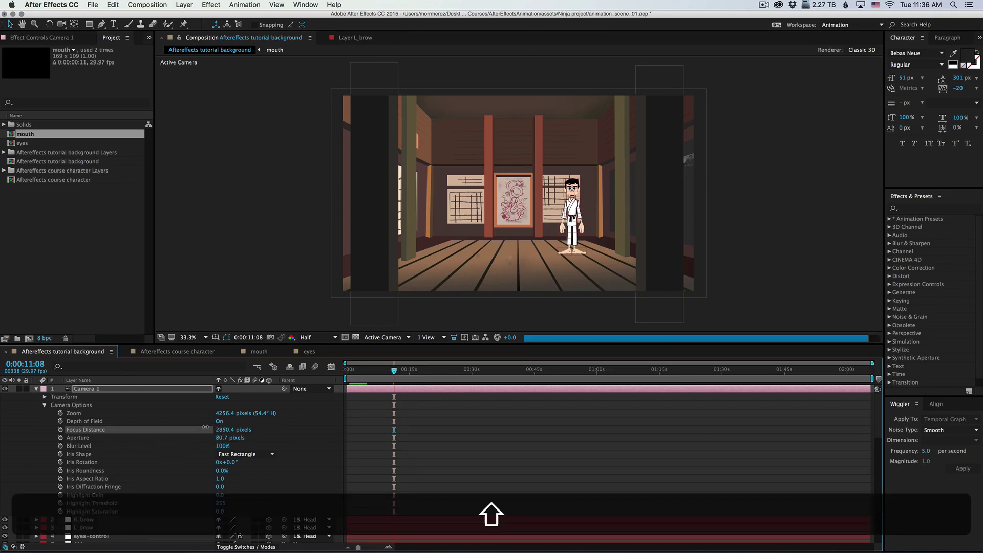
pyautogui.moveTo(230, 431); pyautogui.dragTo(184, 428)
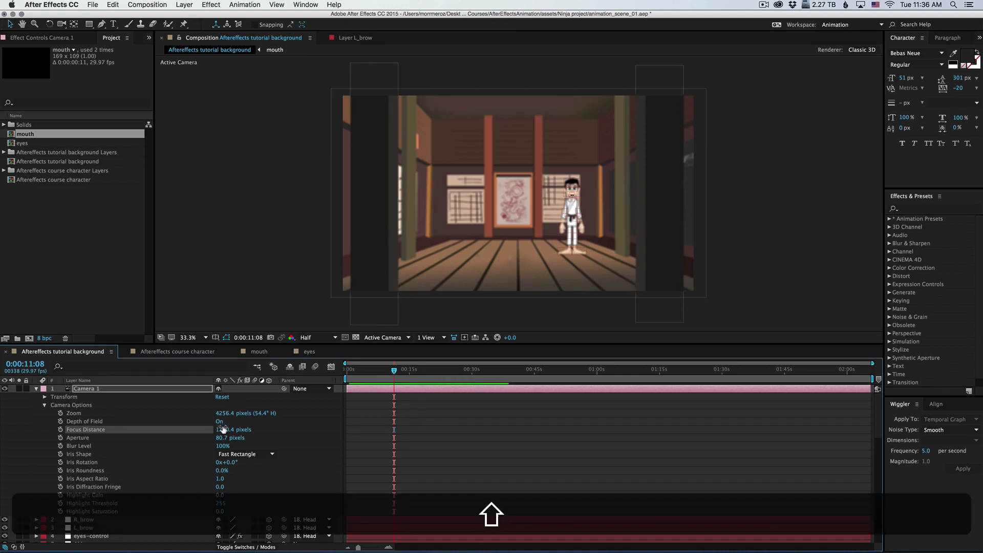
pyautogui.moveTo(221, 429); pyautogui.dragTo(272, 428)
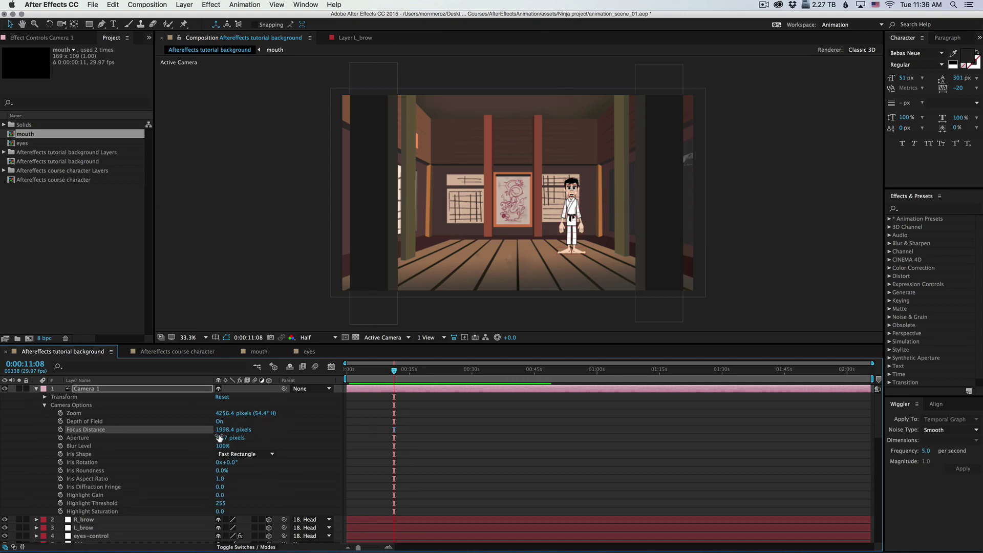
pyautogui.moveTo(219, 438); pyautogui.dragTo(422, 413)
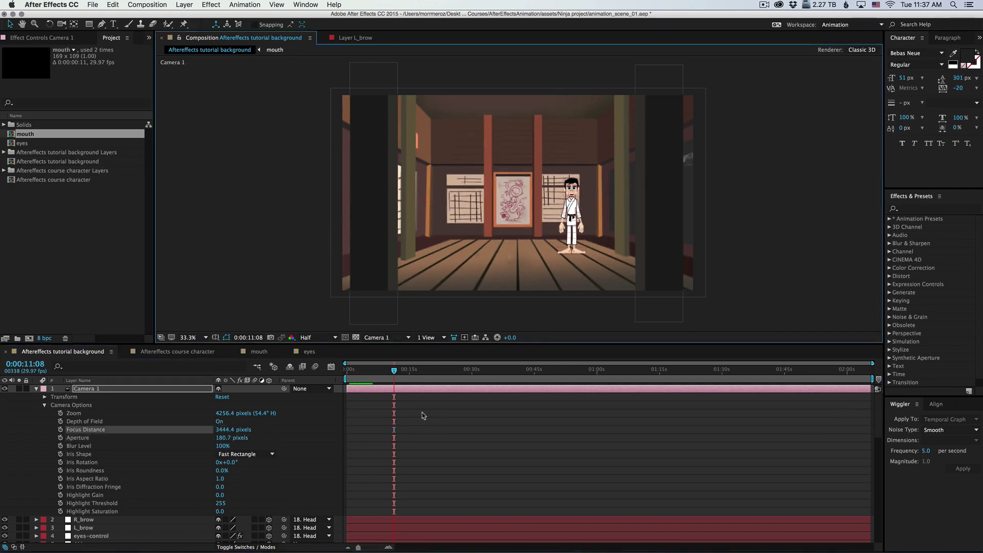
# Switch the viewer to Custom View 1 and nudge the focus distance
pyautogui.click(384, 337)
pyautogui.click(388, 344)
pyautogui.click(388, 339)
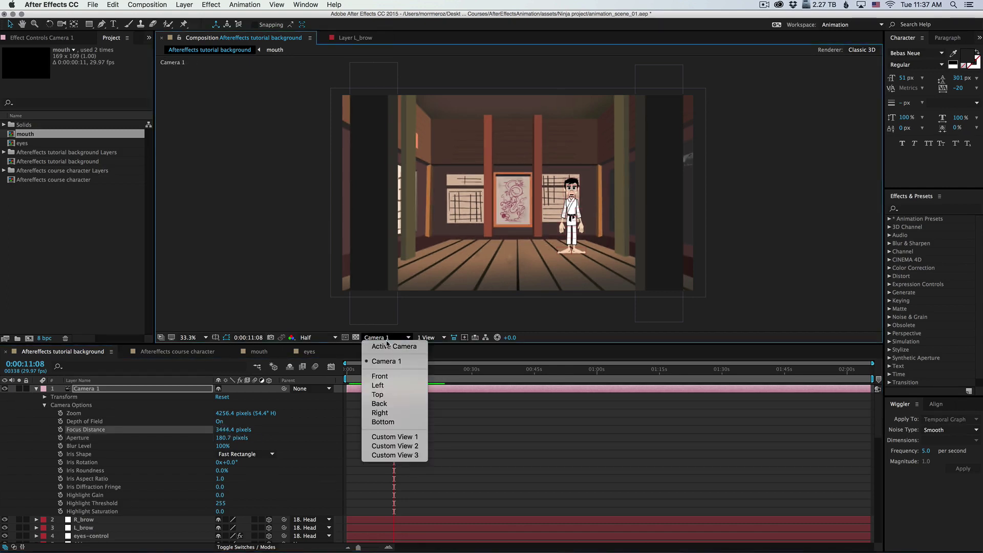
pyautogui.click(416, 441)
pyautogui.moveTo(226, 429); pyautogui.dragTo(303, 431)
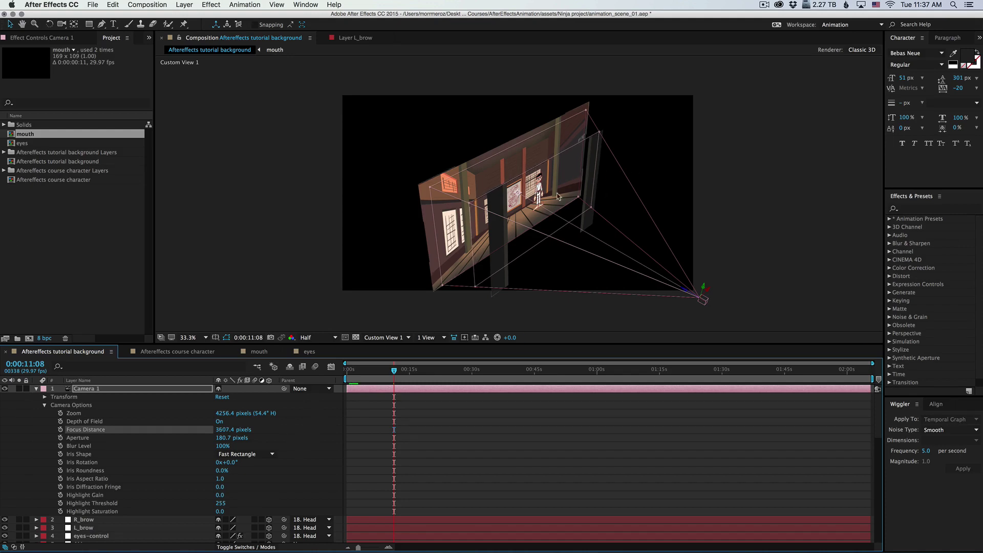
# In the Top view, fine-tune Focus Distance to 3354.4 pixels
pyautogui.click(383, 338)
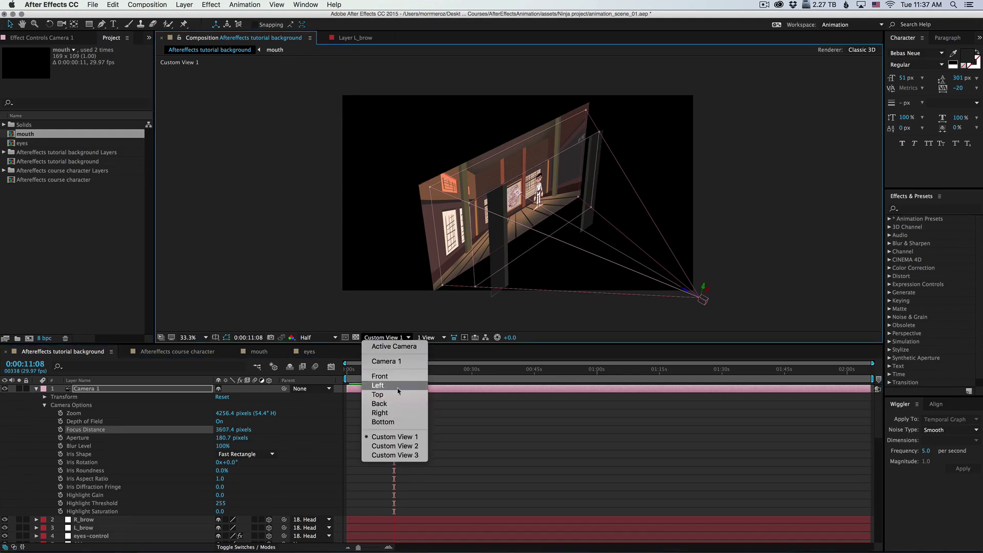
pyautogui.click(379, 395)
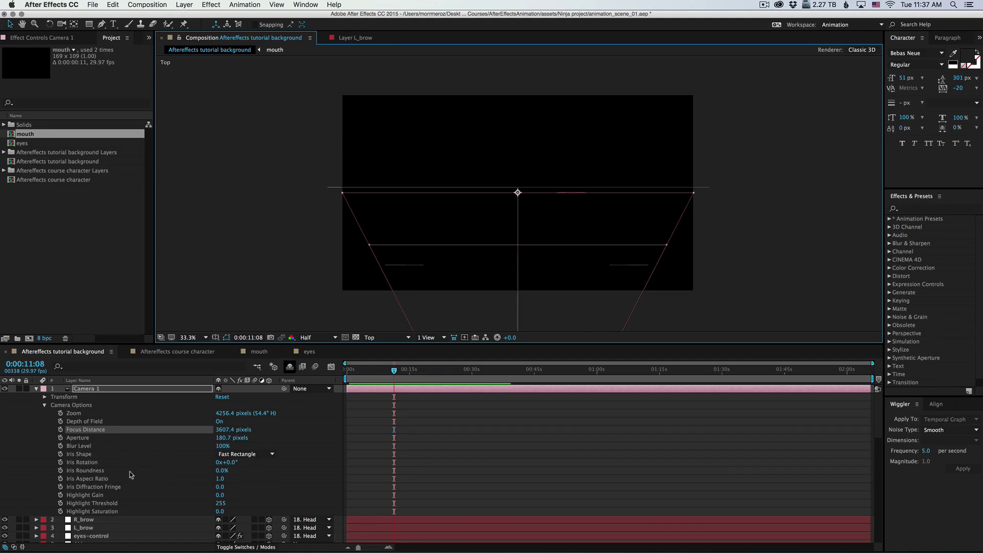
pyautogui.moveTo(232, 429); pyautogui.dragTo(119, 444)
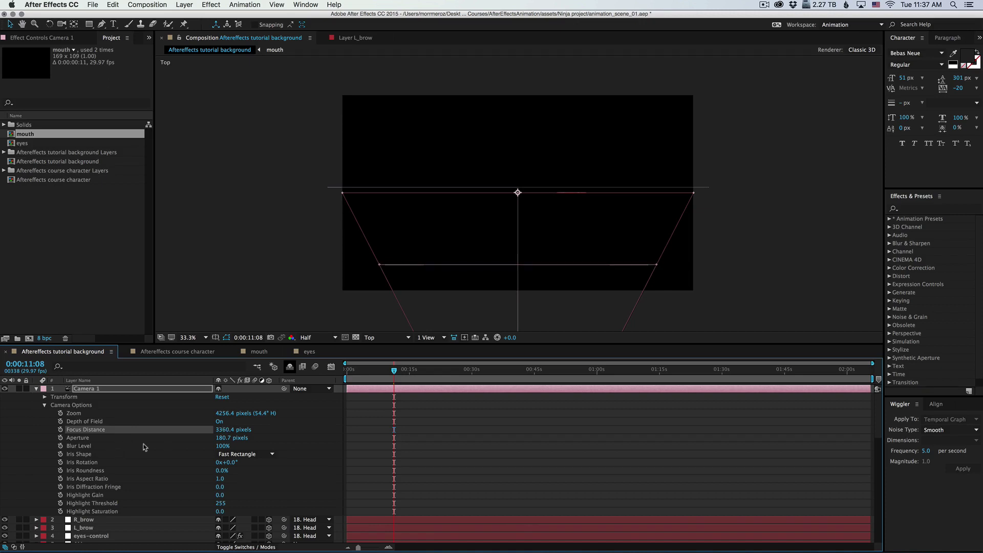
pyautogui.moveTo(224, 429); pyautogui.dragTo(221, 430)
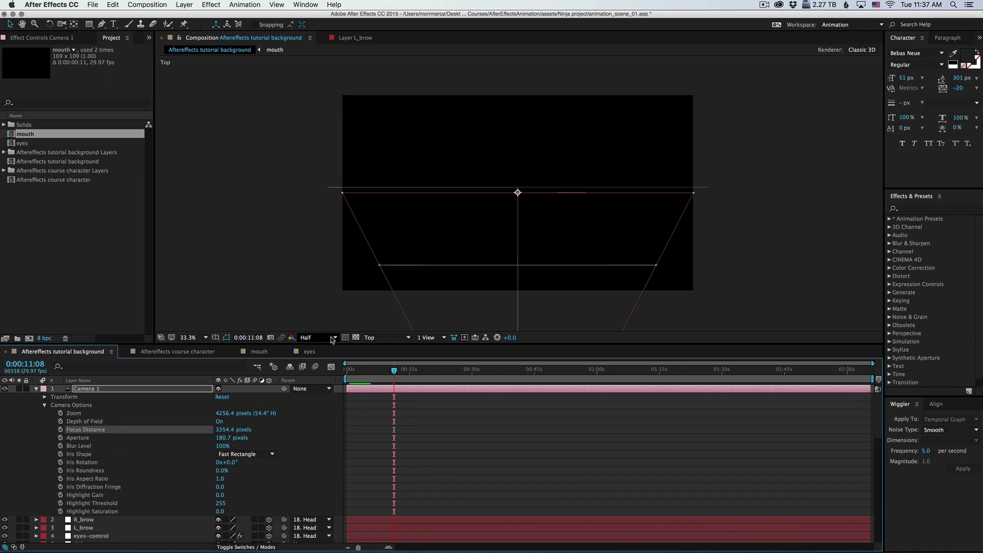
# Look through Camera 1 again, with Aperture 616.7 pixels and Blur Level 151%
pyautogui.click(386, 339)
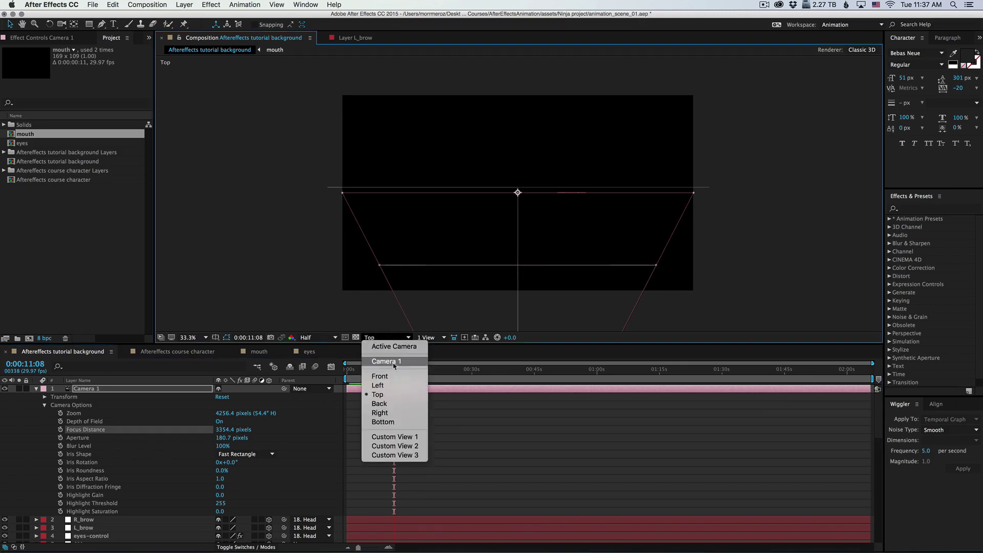
pyautogui.click(394, 361)
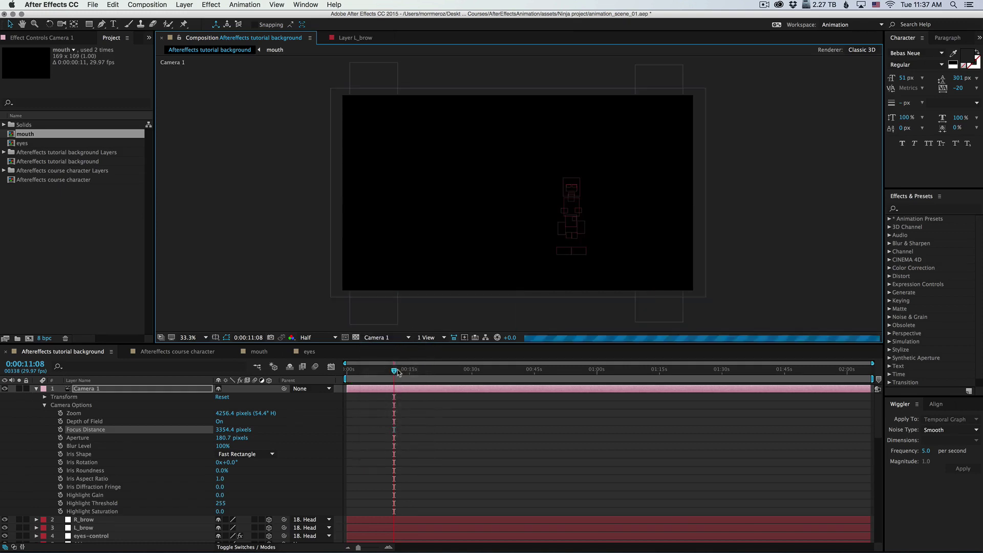
pyautogui.moveTo(225, 438); pyautogui.dragTo(254, 434)
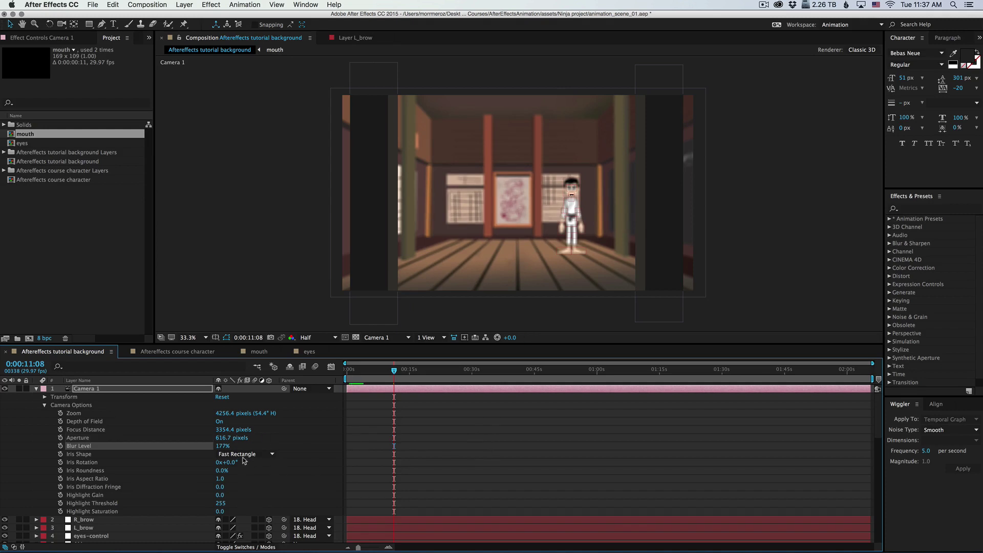
pyautogui.moveTo(222, 445); pyautogui.dragTo(210, 447)
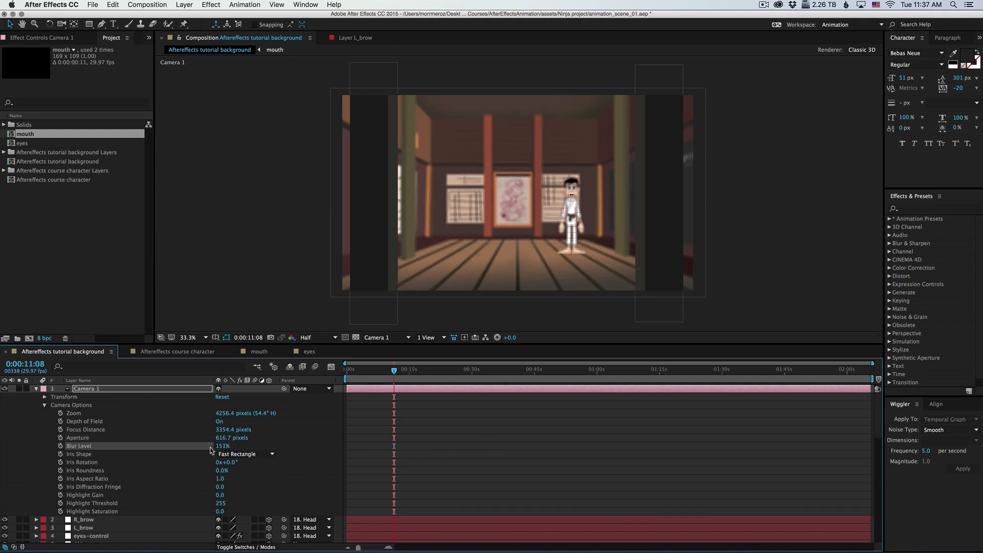
pyautogui.click(455, 440)
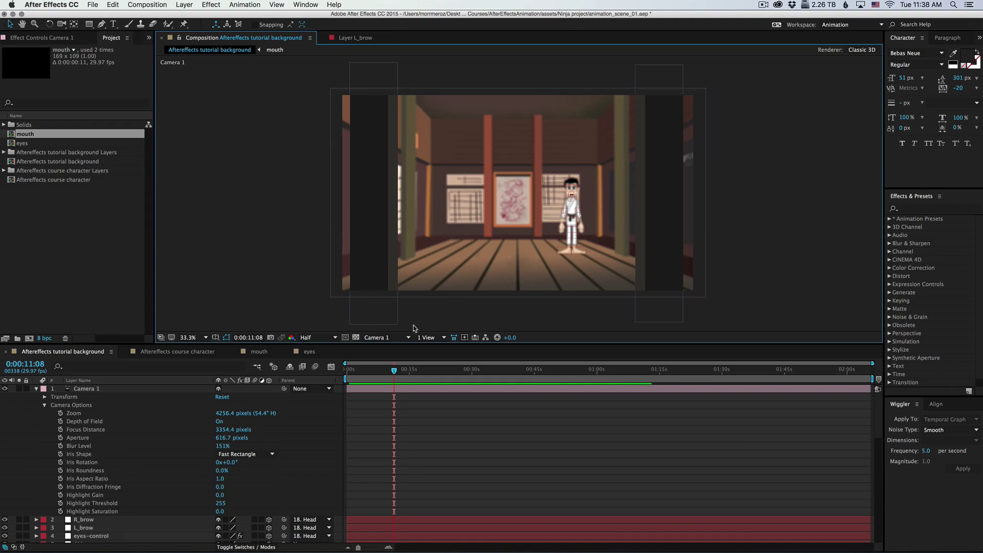
# In Top view, push Focus Distance to 4254.4 pixels and move the dojo backdrop farther back
pyautogui.click(387, 338)
pyautogui.click(404, 395)
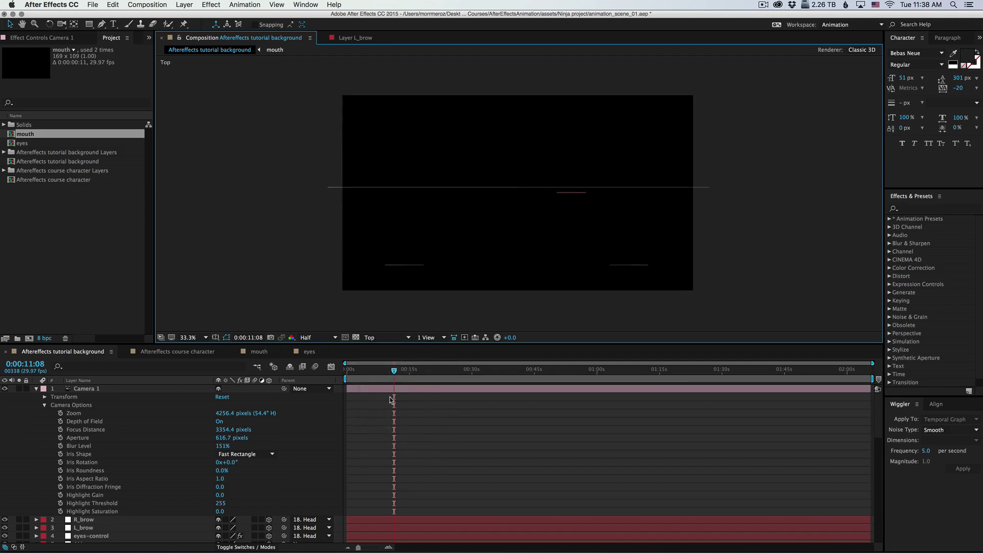
pyautogui.click(392, 393)
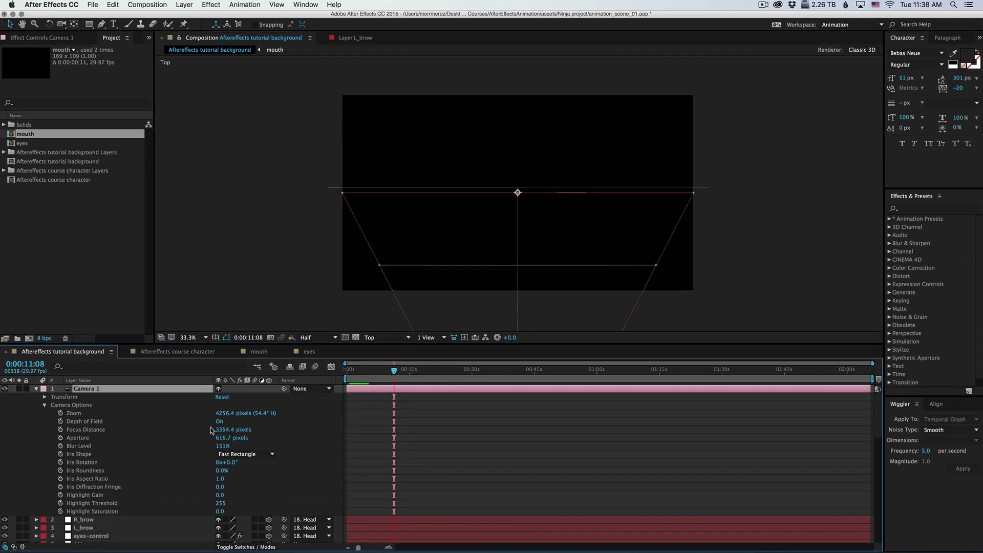
pyautogui.moveTo(215, 430); pyautogui.dragTo(246, 418)
pyautogui.click(345, 189)
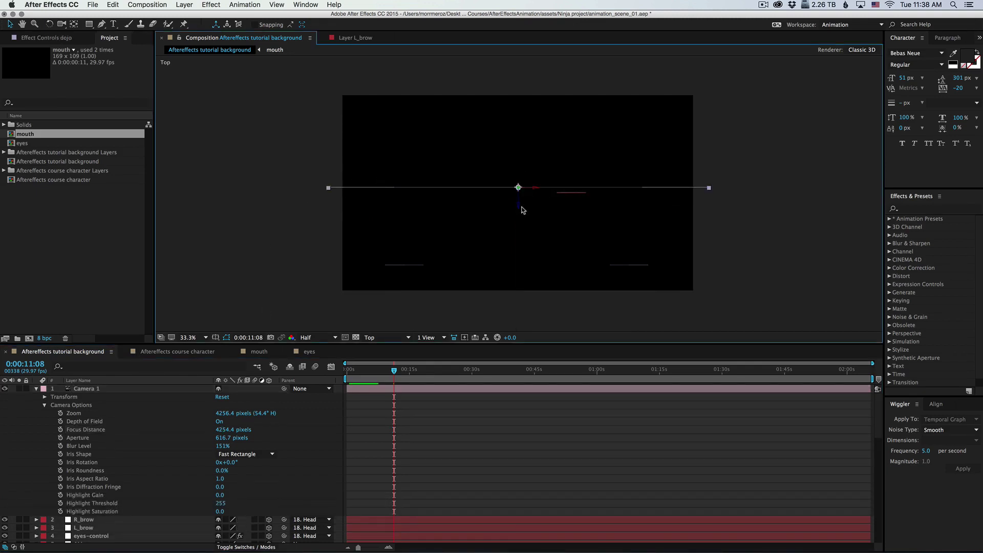
pyautogui.moveTo(515, 202); pyautogui.dragTo(513, 173)
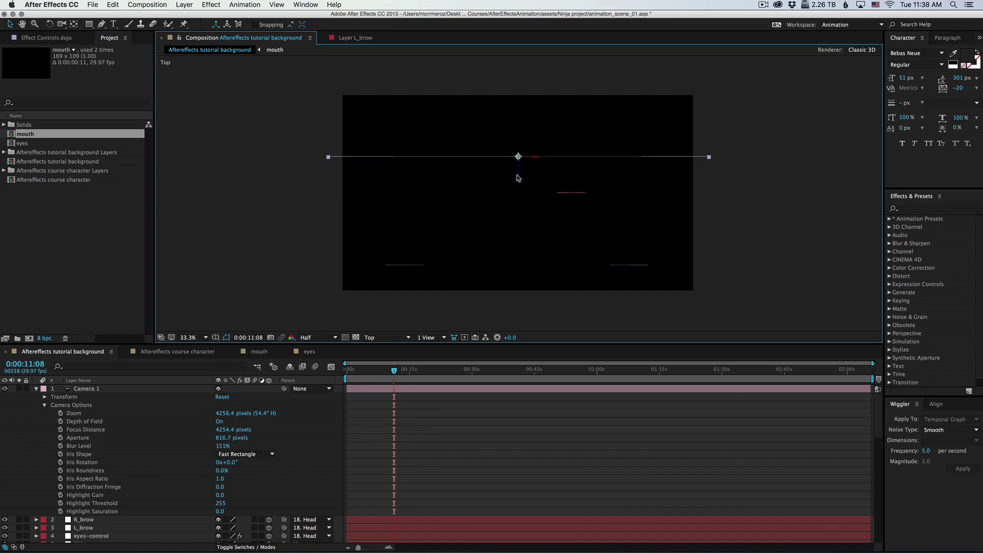
pyautogui.click(437, 466)
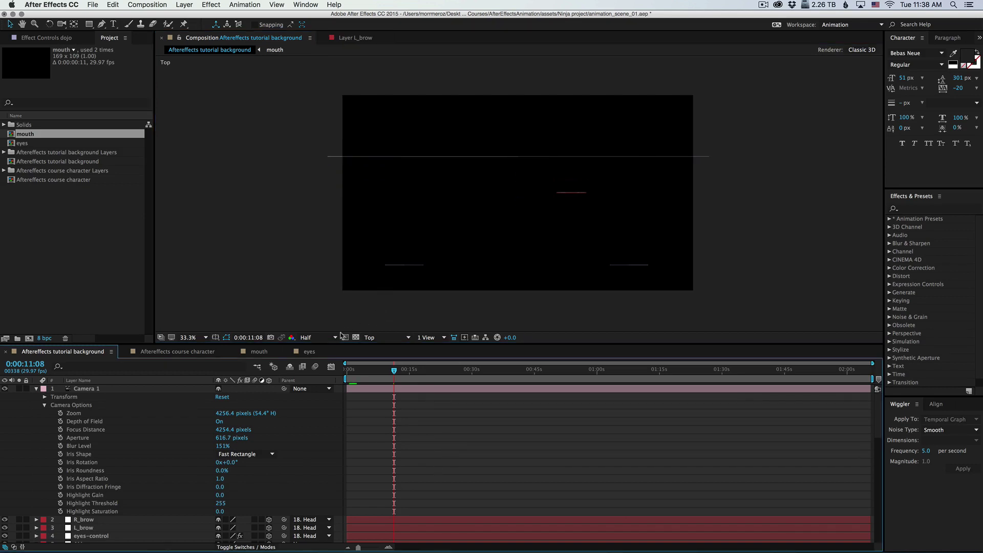
# Check framing through Camera 1 at 66.7% and 33.3%, then return to Top and nudge the camera
pyautogui.click(385, 338)
pyautogui.click(393, 362)
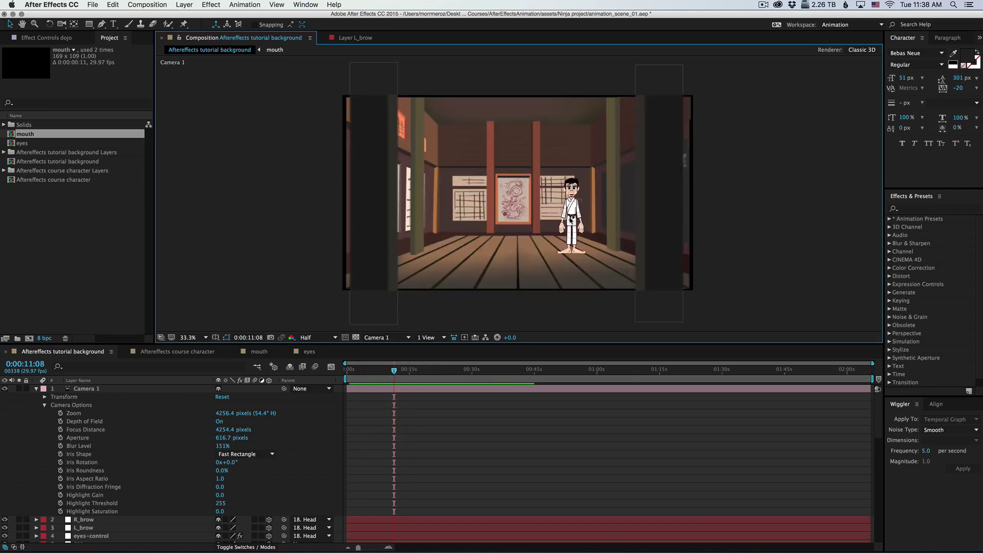
pyautogui.press('.')
pyautogui.press('.')
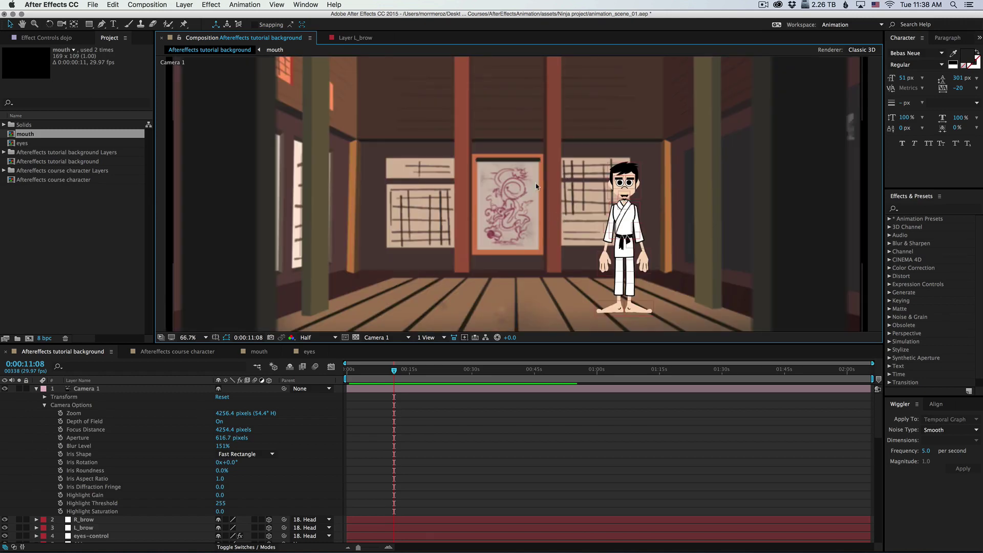
pyautogui.press(',')
pyautogui.press(',')
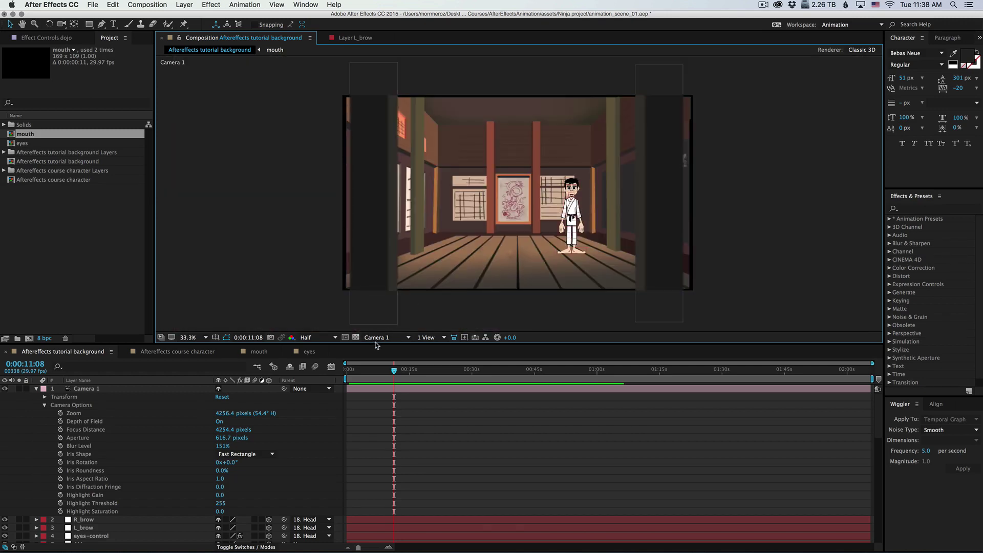
pyautogui.click(379, 338)
pyautogui.click(390, 396)
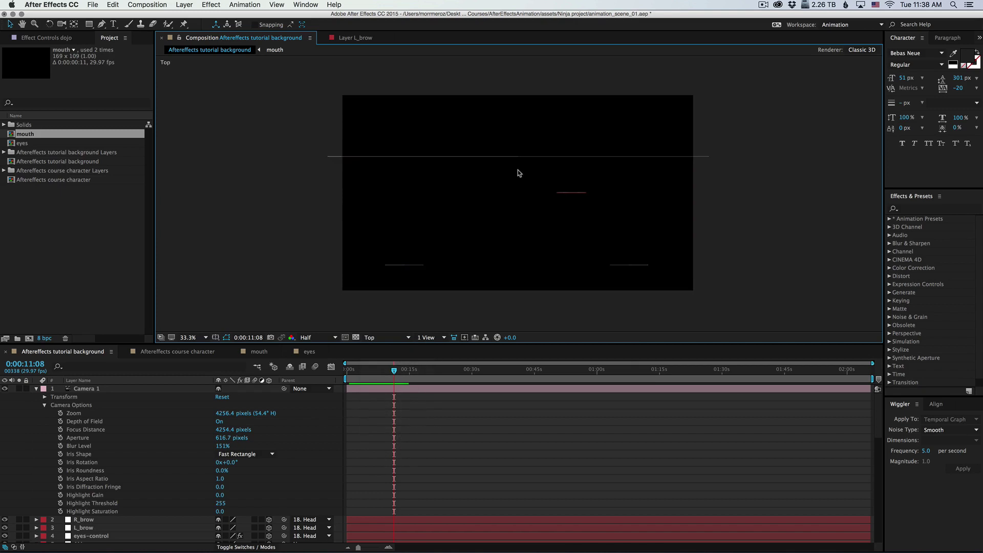
pyautogui.click(491, 158)
pyautogui.moveTo(516, 175); pyautogui.dragTo(518, 201)
# Switch the 3D View back to Camera 1 and bring up its settings in the timeline
pyautogui.click(394, 338)
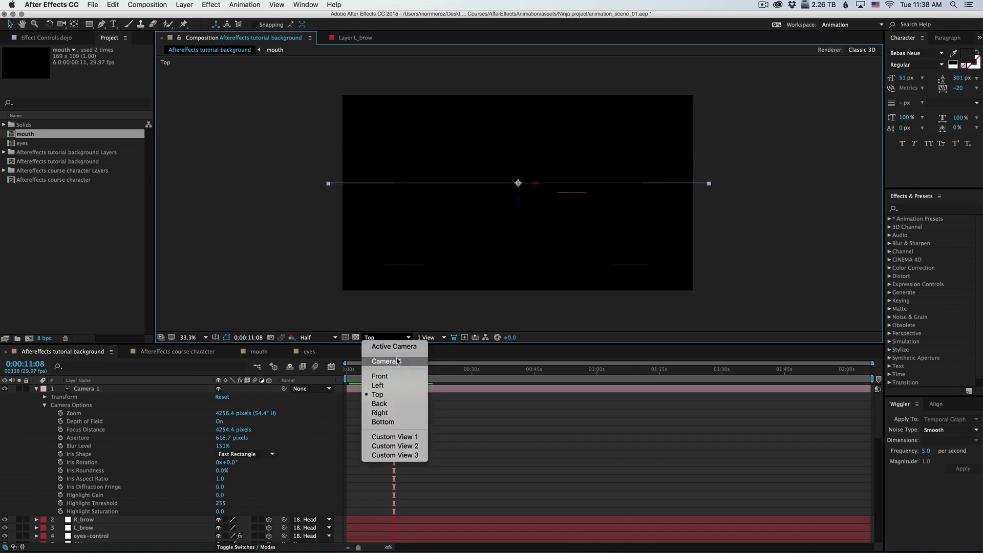
pyautogui.click(388, 361)
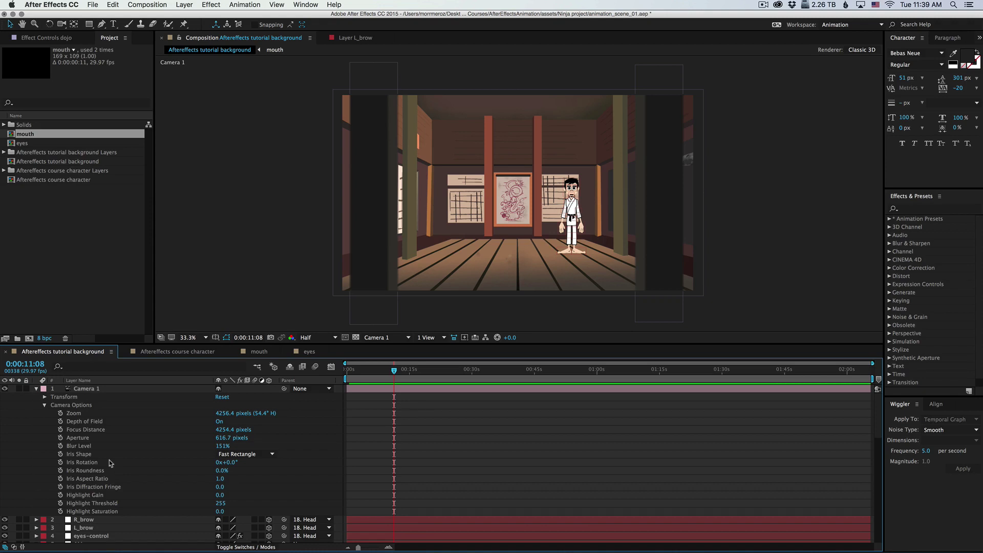
pyautogui.click(109, 459)
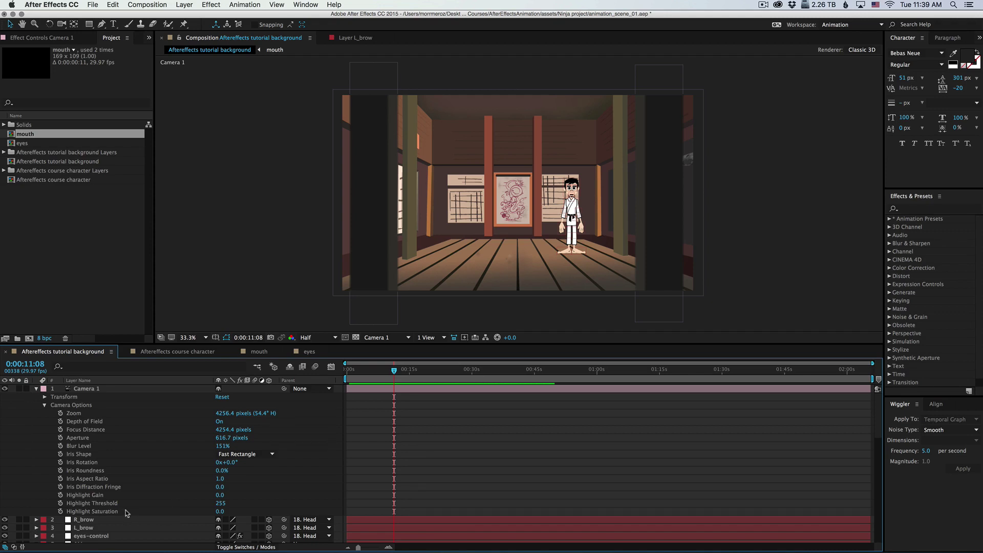
# Collapse Camera 1's properties and add a new Null Object layer
pyautogui.click(103, 389)
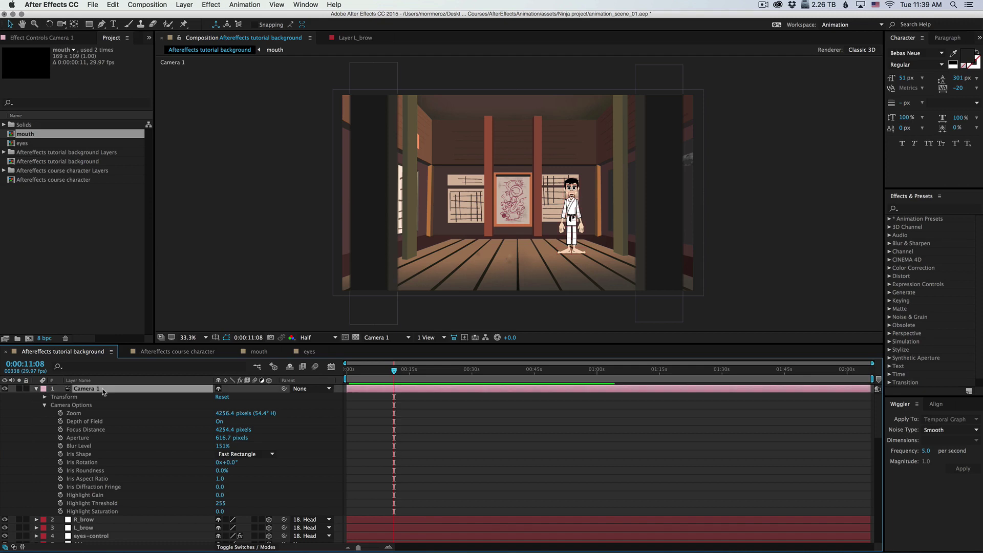
pyautogui.click(37, 390)
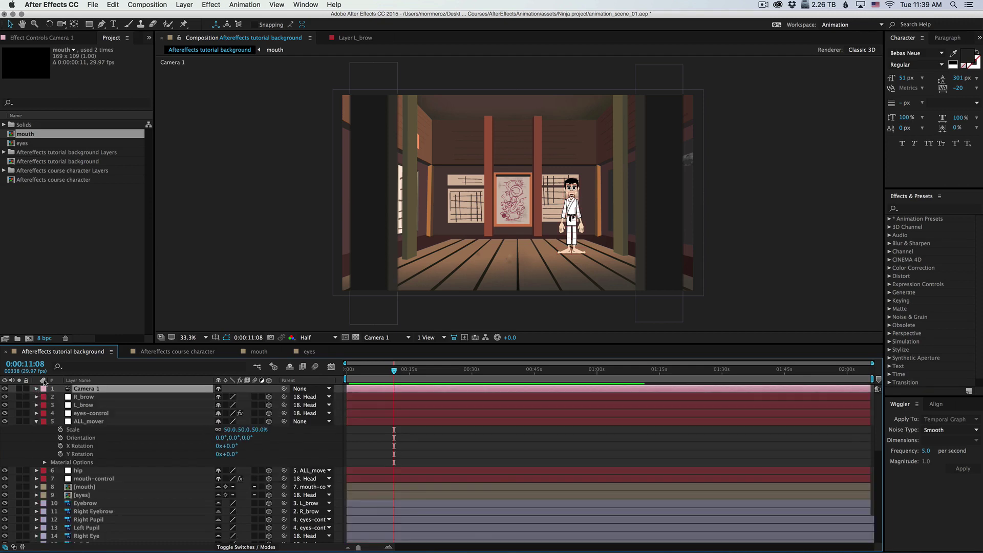
pyautogui.click(413, 438)
pyautogui.click(186, 5)
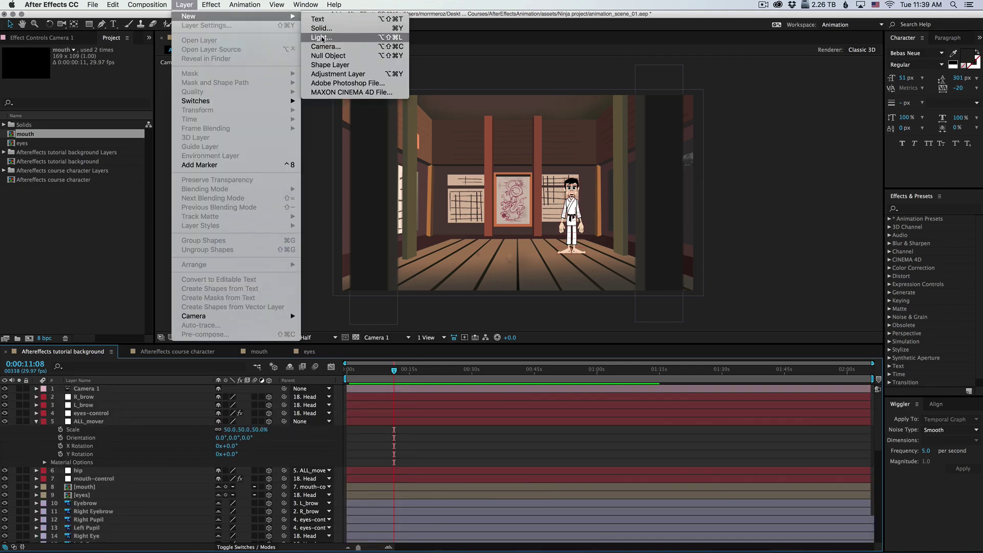
pyautogui.click(330, 60)
# Rename the new null layer to camera_control
pyautogui.rightClick(104, 389)
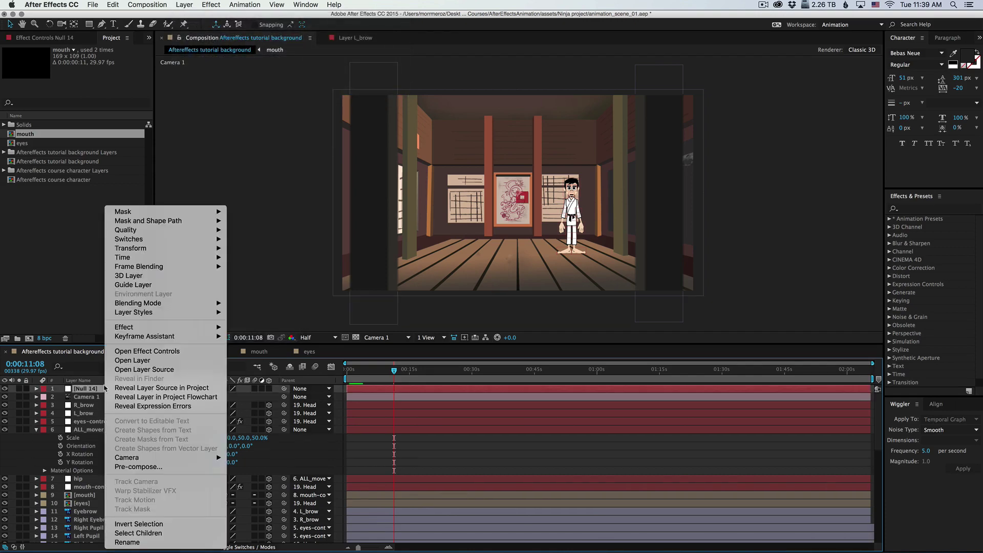
pyautogui.click(138, 541)
pyautogui.press('BackSpace')
pyautogui.write('ca')
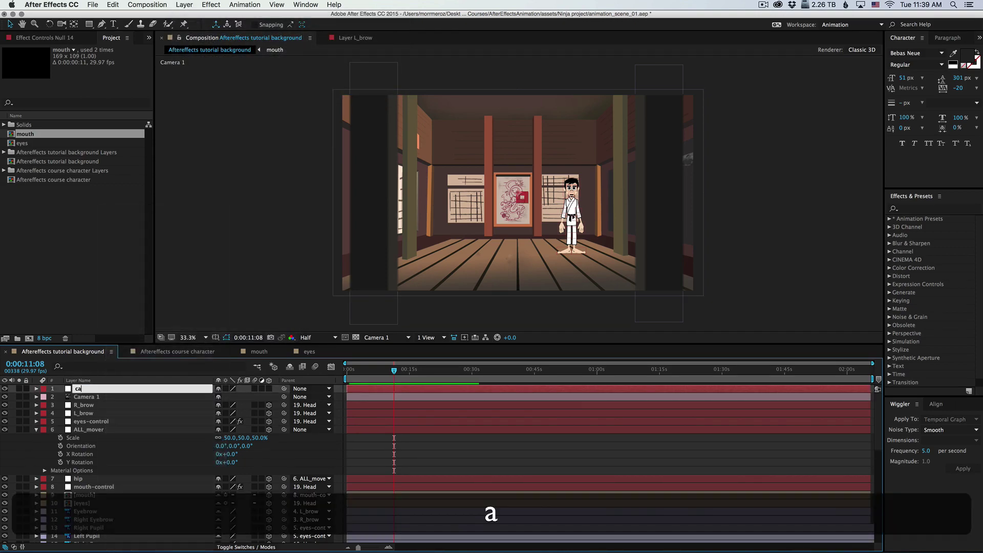
pyautogui.write('mera')
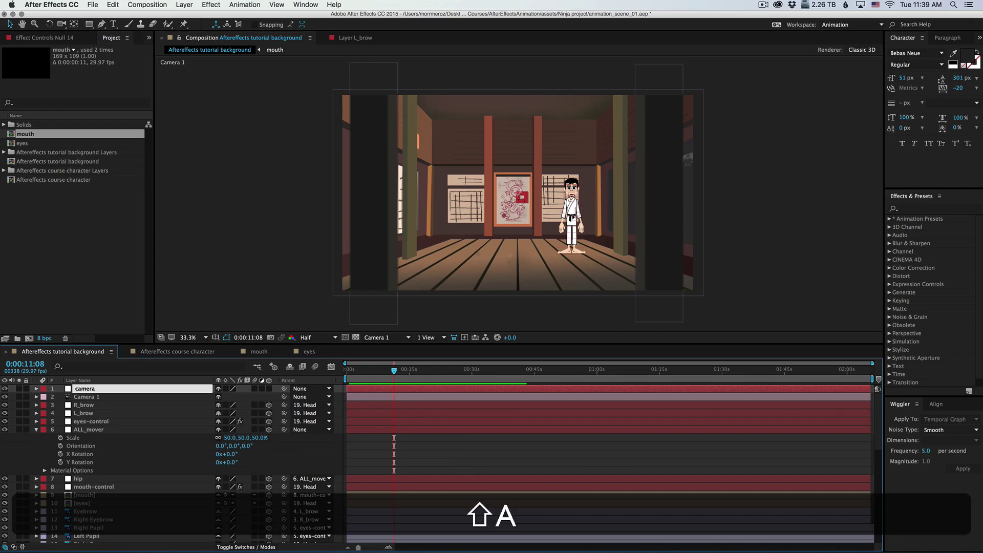
pyautogui.write('_control')
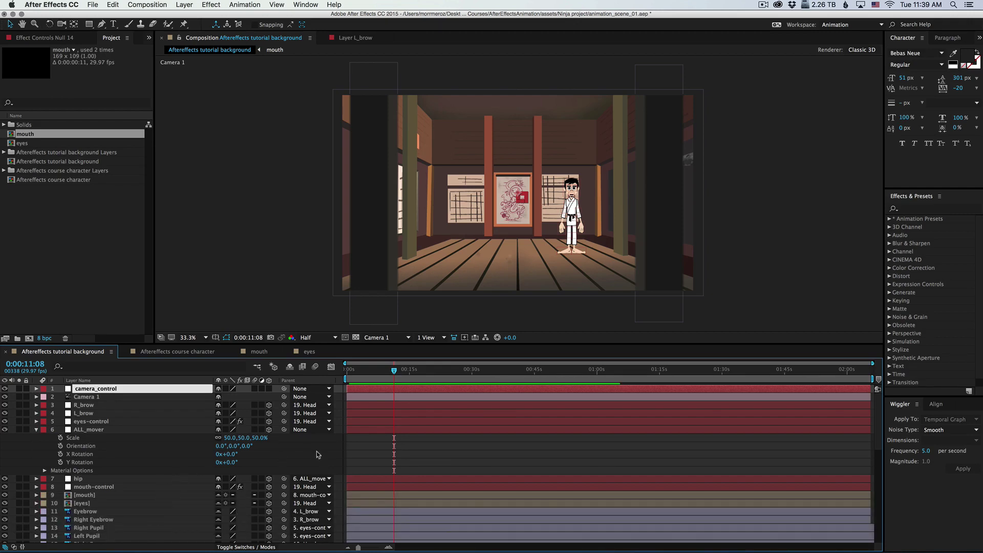
pyautogui.click(383, 388)
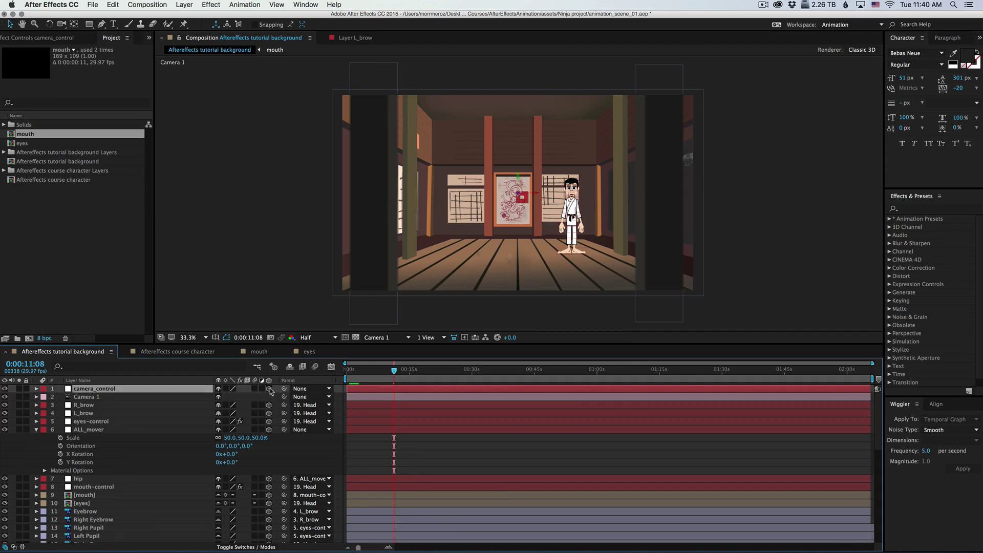
# Parent Camera 1 to camera_control, then test-move the null and undo the move
pyautogui.click(114, 397)
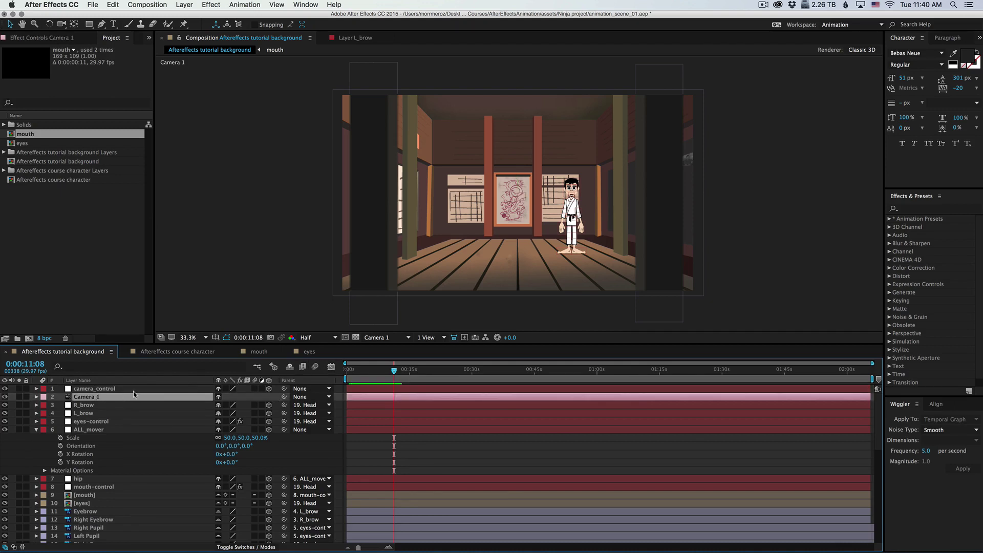
pyautogui.moveTo(262, 403); pyautogui.dragTo(97, 389)
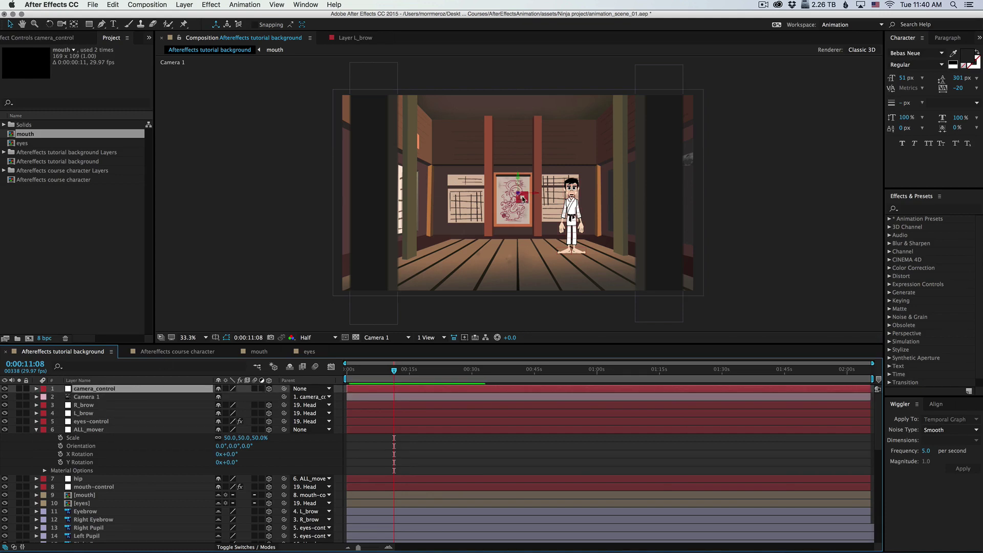
pyautogui.moveTo(523, 198)
pyautogui.mouseDown()
pyautogui.moveTo(588, 198)
pyautogui.moveTo(493, 191)
pyautogui.moveTo(484, 195)
pyautogui.moveTo(490, 213)
pyautogui.moveTo(512, 211)
pyautogui.moveTo(500, 191)
pyautogui.moveTo(511, 192)
pyautogui.mouseUp()
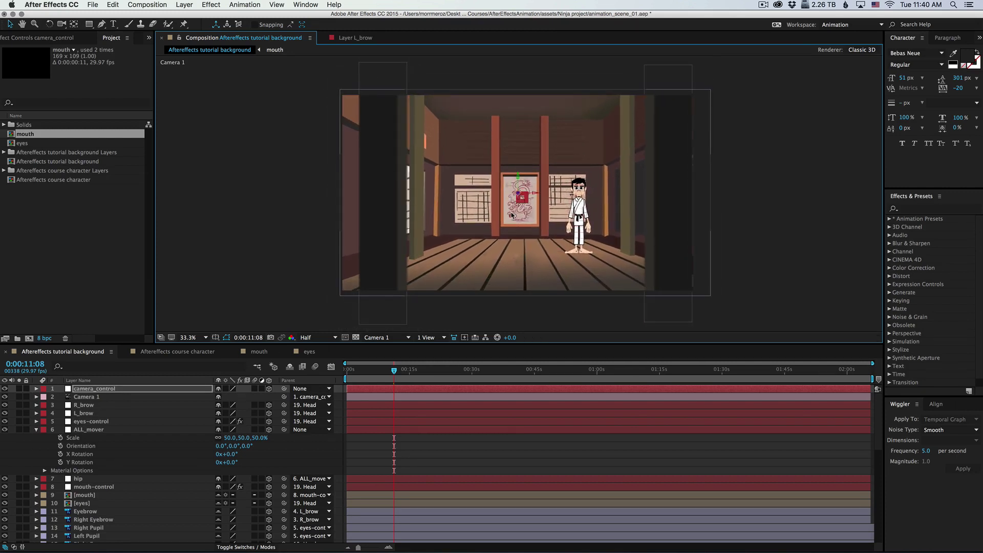
pyautogui.press('super+z')
# Test a Y rotation on camera_control and undo it, leaving rotations at 0°
pyautogui.press('r')
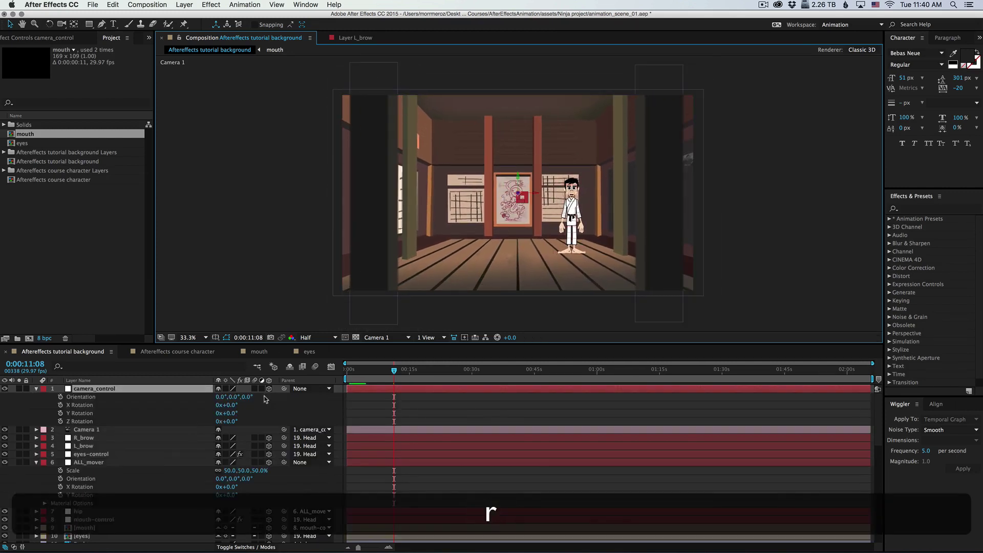
pyautogui.moveTo(226, 412)
pyautogui.mouseDown()
pyautogui.moveTo(231, 406)
pyautogui.moveTo(211, 408)
pyautogui.mouseUp()
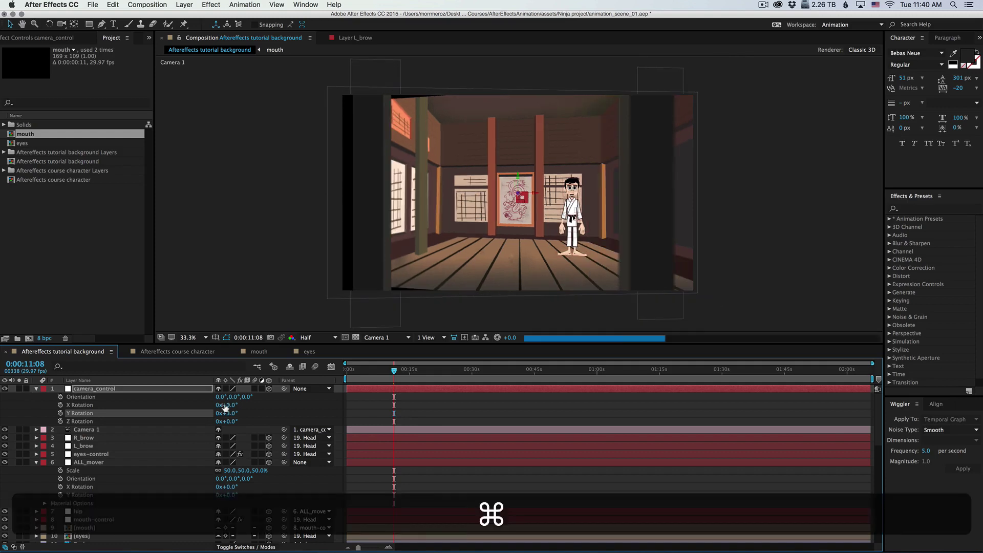
pyautogui.press('super+z')
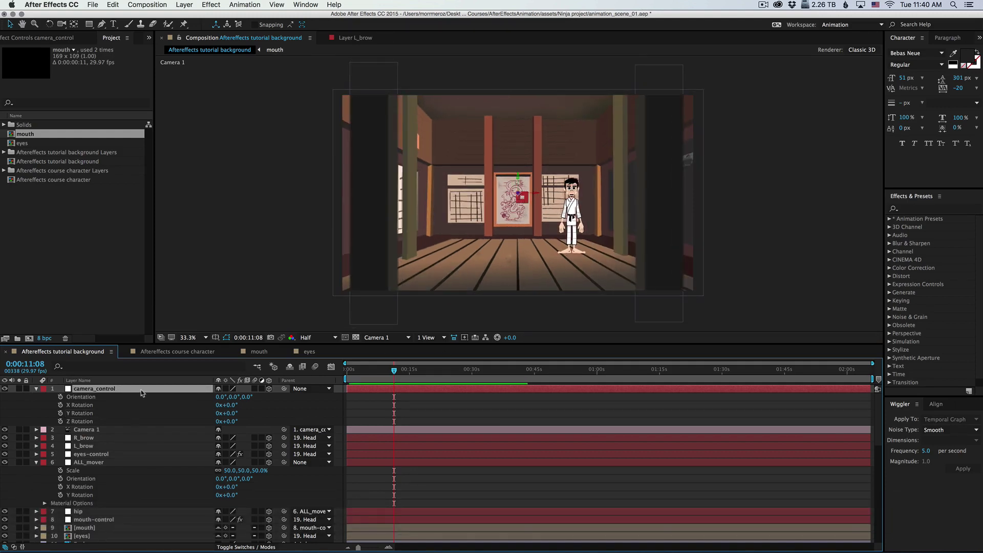
# Keyframe camera_control's Position at 0s with Z pulled back to about -115
pyautogui.press('Home')
pyautogui.press('=')
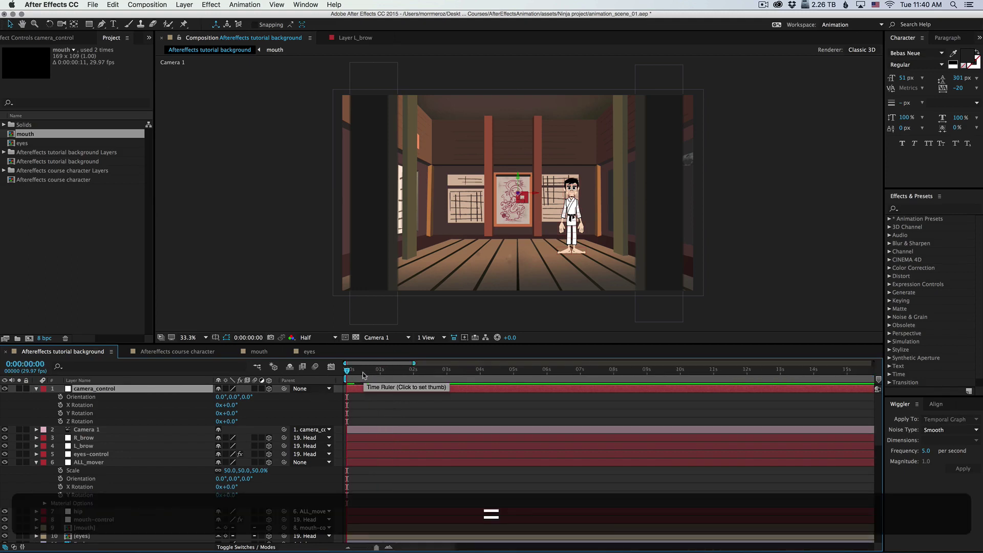
pyautogui.press('p')
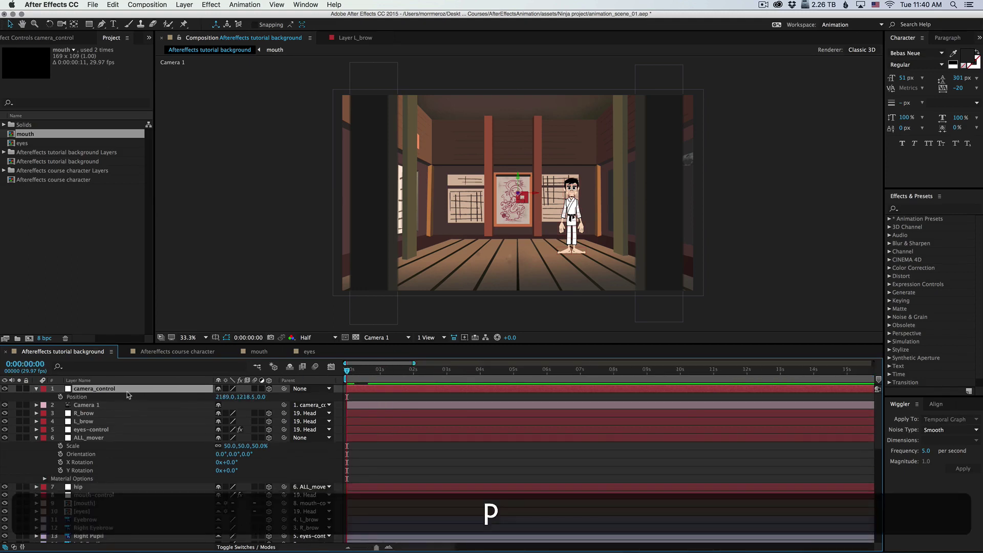
pyautogui.click(60, 397)
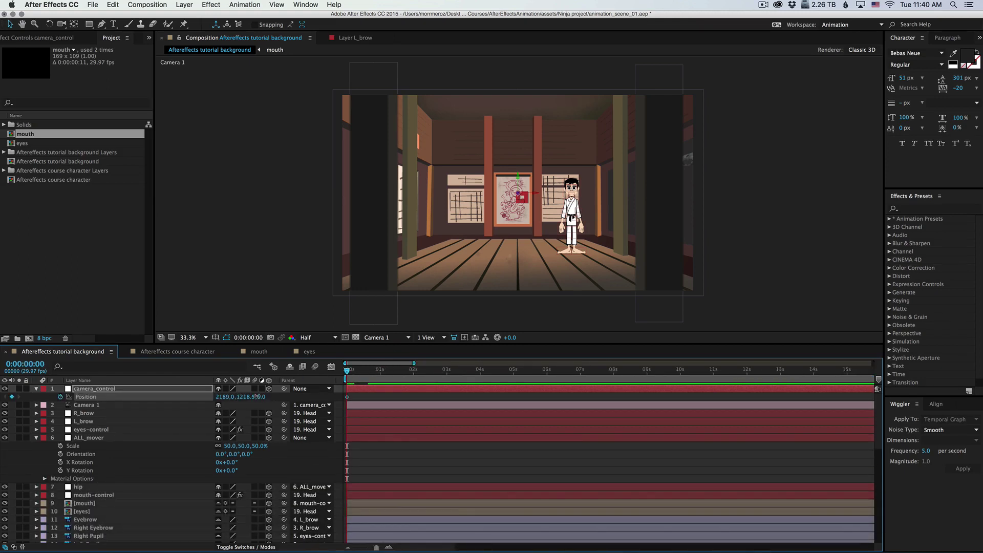
pyautogui.moveTo(255, 397); pyautogui.dragTo(213, 407)
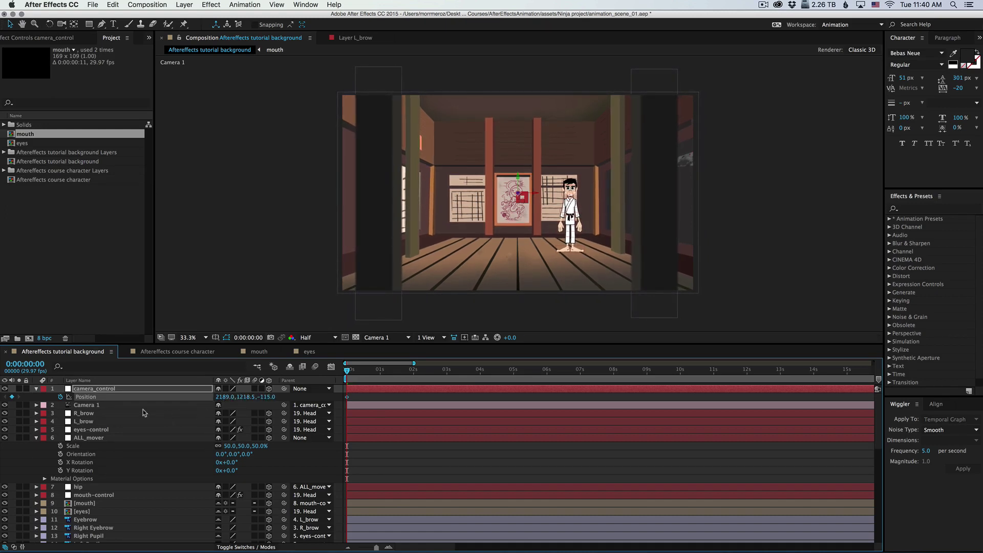
# At about 3 seconds, set camera_control's Z to -75, then push it further forward
pyautogui.moveTo(365, 371); pyautogui.dragTo(447, 372)
pyautogui.click(266, 397)
pyautogui.write('-75')
pyautogui.press('Return')
pyautogui.moveTo(266, 397); pyautogui.dragTo(332, 391)
# End the work area at 3 seconds and preview the camera push from the start
pyautogui.press('shift')
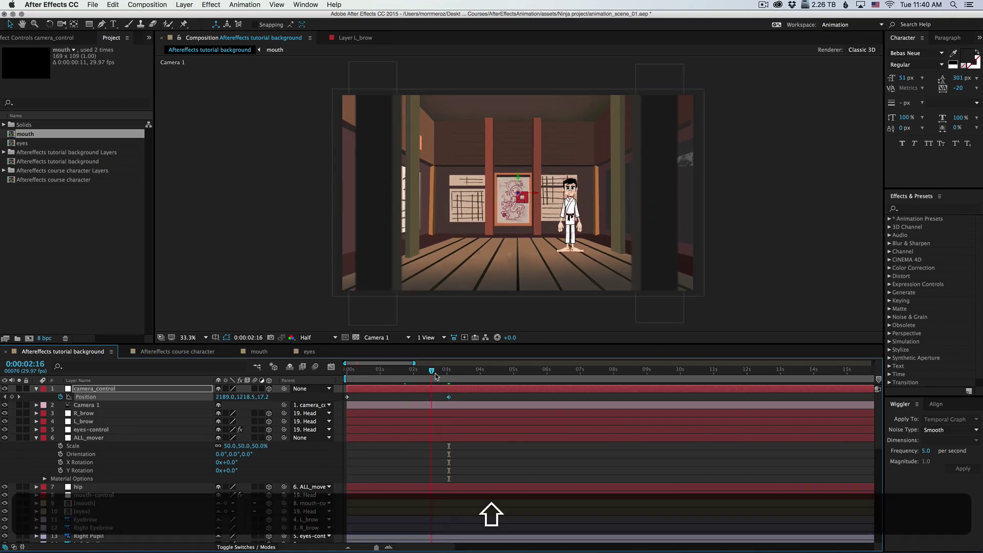
pyautogui.hotkey('shift', 'n')
pyautogui.press('n')
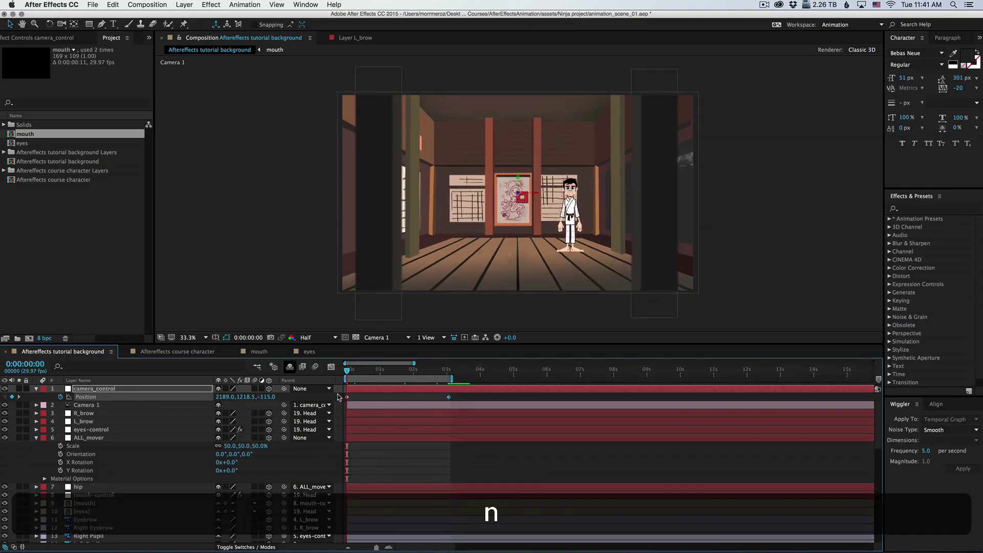
pyautogui.press('space')
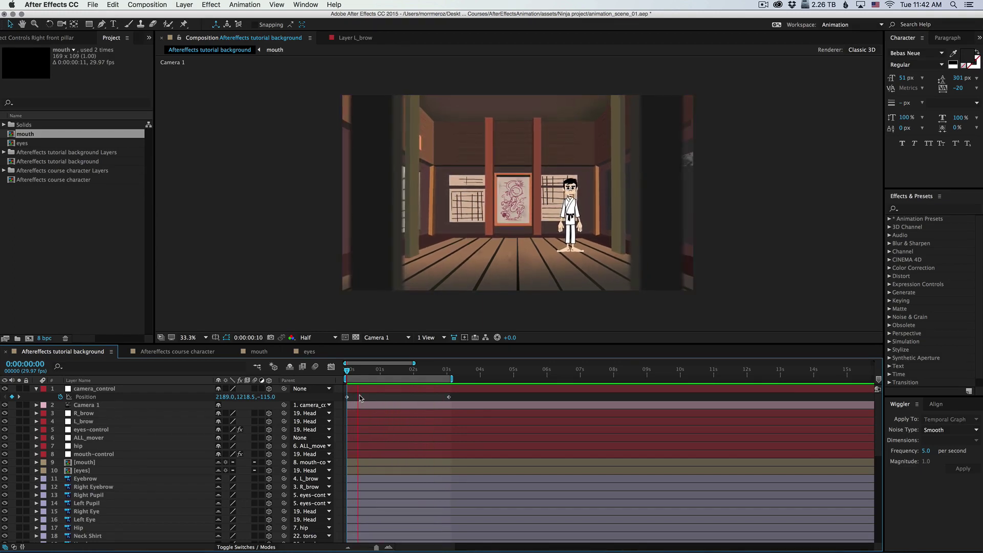
# Stop playback and shift camera_control's starting X position to 2141 at 0s
pyautogui.press('space')
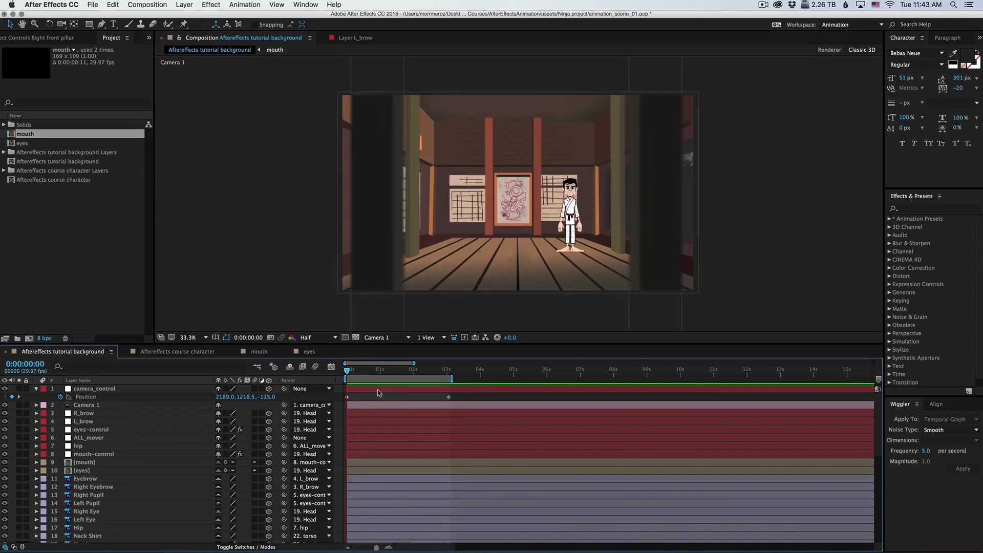
pyautogui.click(378, 391)
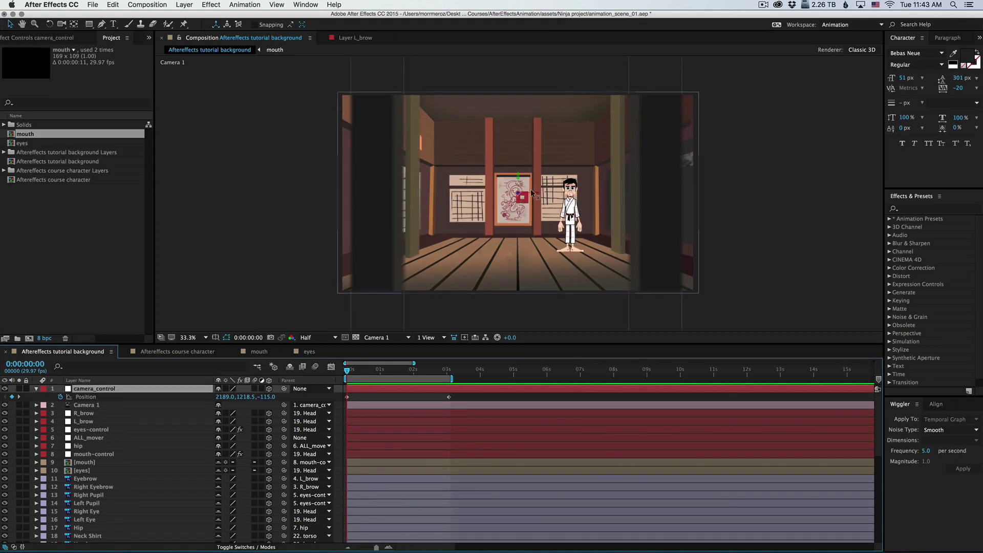
pyautogui.moveTo(533, 192); pyautogui.dragTo(529, 194)
# At about 3:02, slide camera_control sideways to X 2243
pyautogui.click(448, 370)
pyautogui.press('BackSpace')
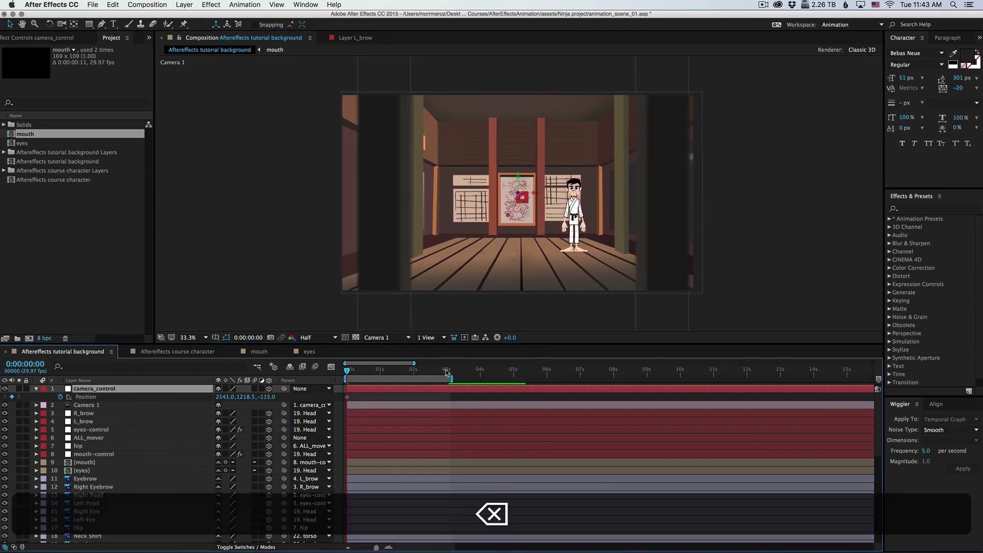
pyautogui.hotkey('shift', 'BackSpace')
pyautogui.moveTo(533, 192); pyautogui.dragTo(540, 190)
# Deselect camera_control and RAM-preview the sideways camera drift
pyautogui.click(466, 401)
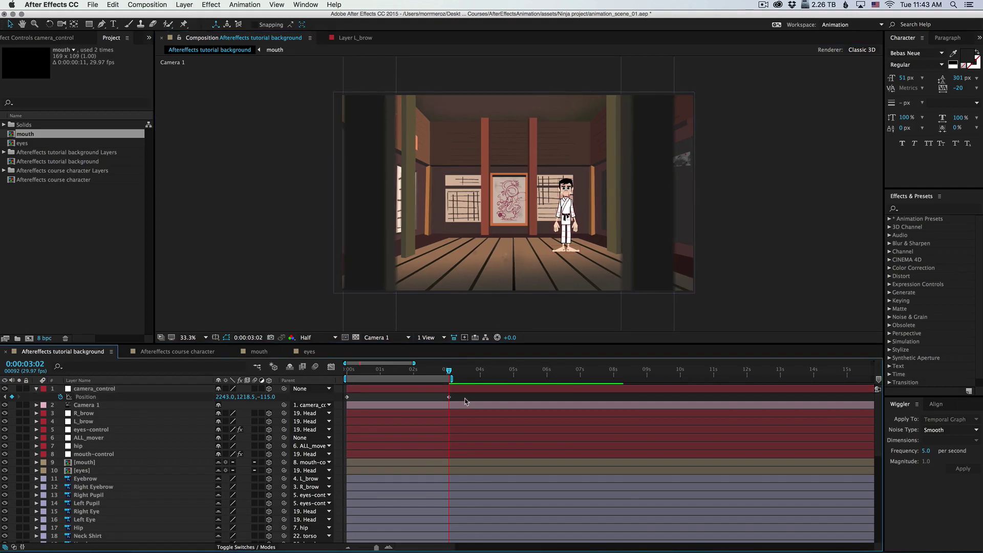
pyautogui.press('KP_0')
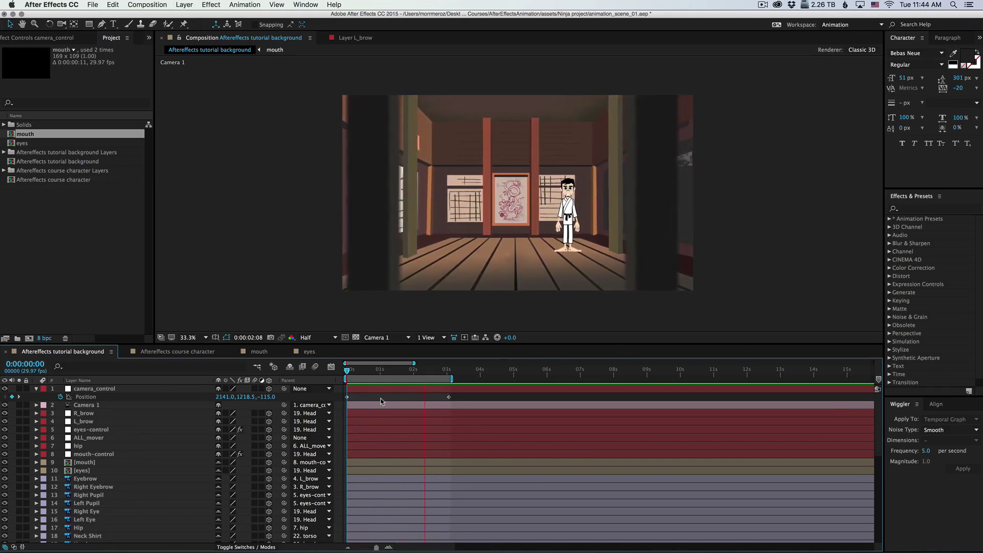
pyautogui.press('space')
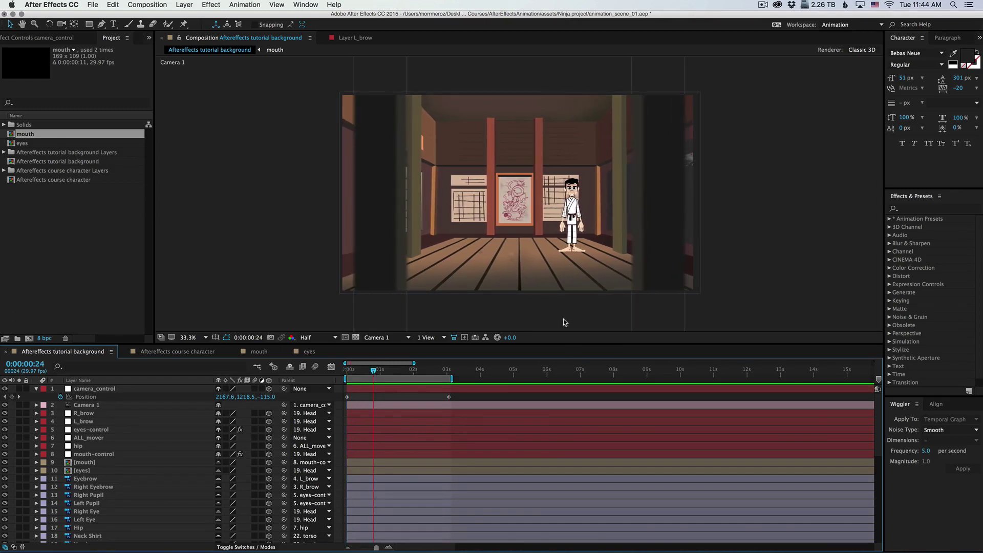